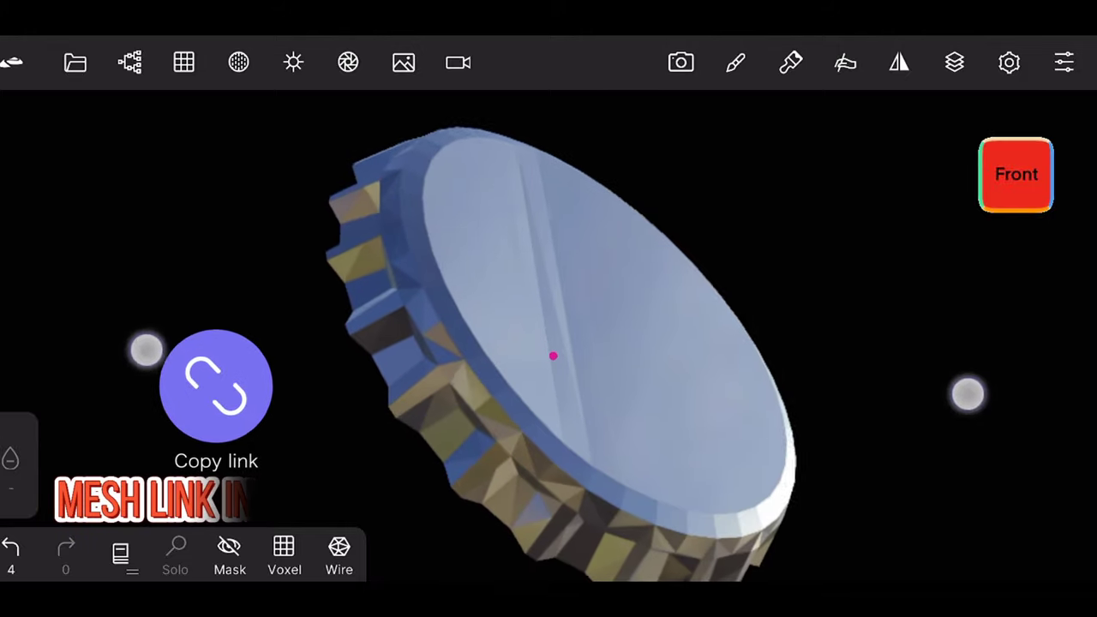
# Orbit to the cap's underside, then refocus the camera on saved View 0
pyautogui.moveTo(968, 392)
pyautogui.mouseDown()
pyautogui.moveTo(796, 423)
pyautogui.moveTo(809, 294)
pyautogui.moveTo(970, 218)
pyautogui.moveTo(920, 436)
pyautogui.mouseUp()
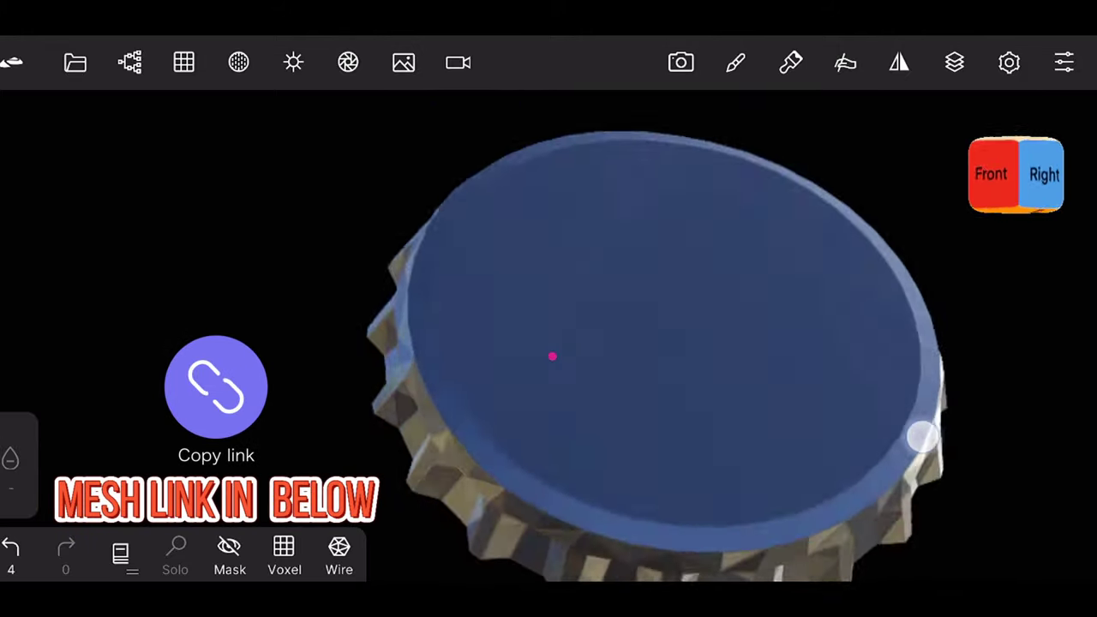
pyautogui.click(458, 61)
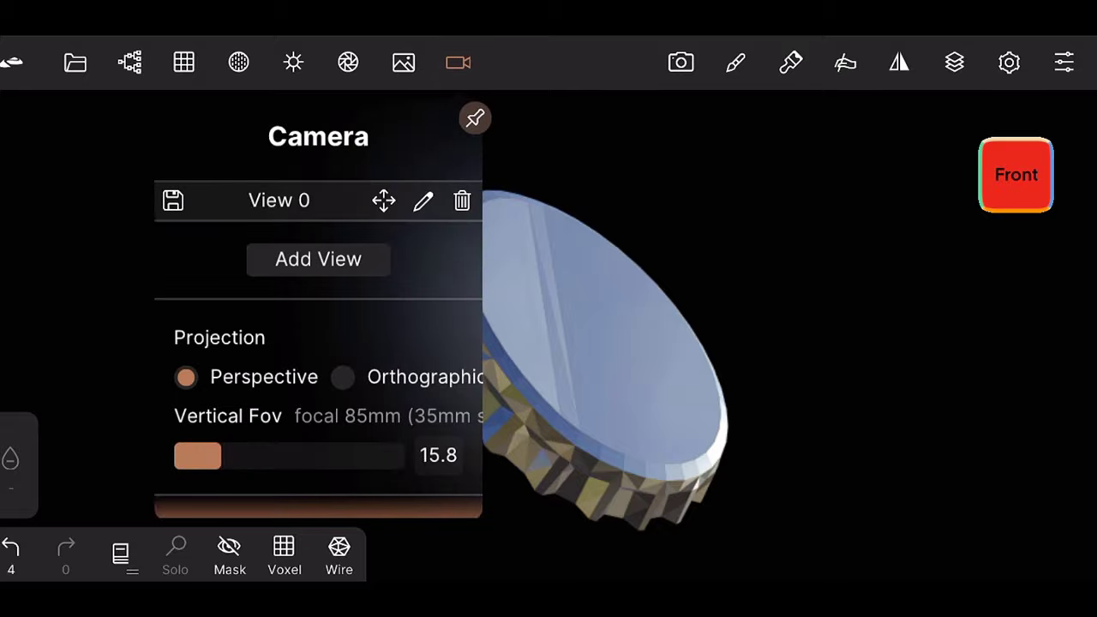
pyautogui.click(282, 198)
pyautogui.click(458, 61)
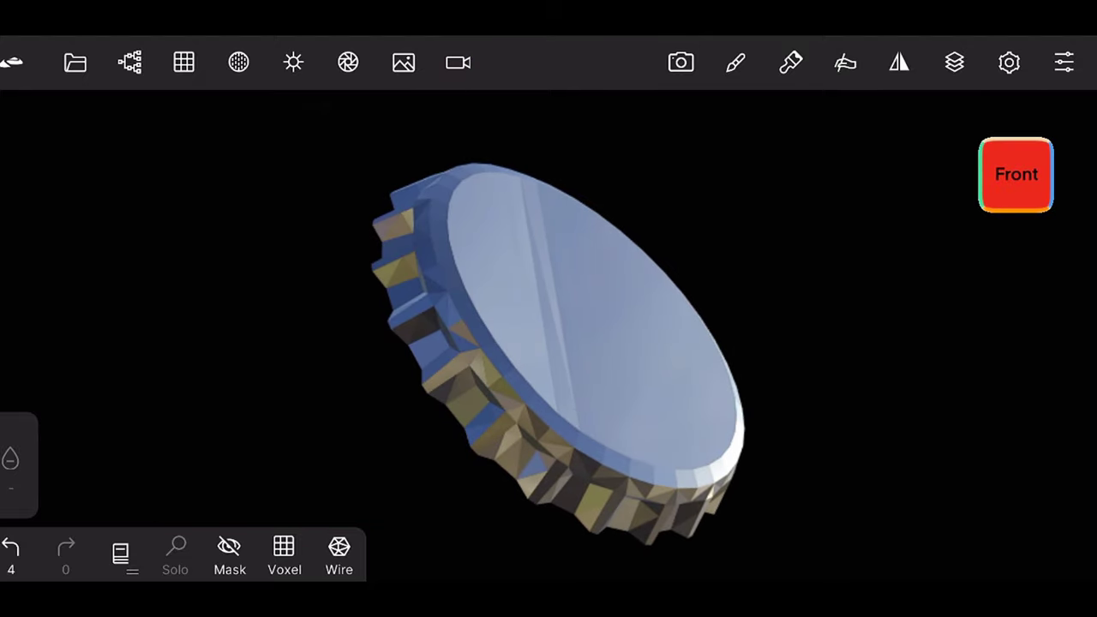
# Bring up the Scene panel with its merge, separate and voxel merge options
pyautogui.click(76, 62)
pyautogui.click(129, 62)
pyautogui.moveTo(98, 400)
pyautogui.mouseDown()
pyautogui.moveTo(98, 110)
pyautogui.moveTo(179, 385)
pyautogui.mouseUp()
# Subdivide the bottle cap mesh three times in the Topology panel
pyautogui.click(183, 341)
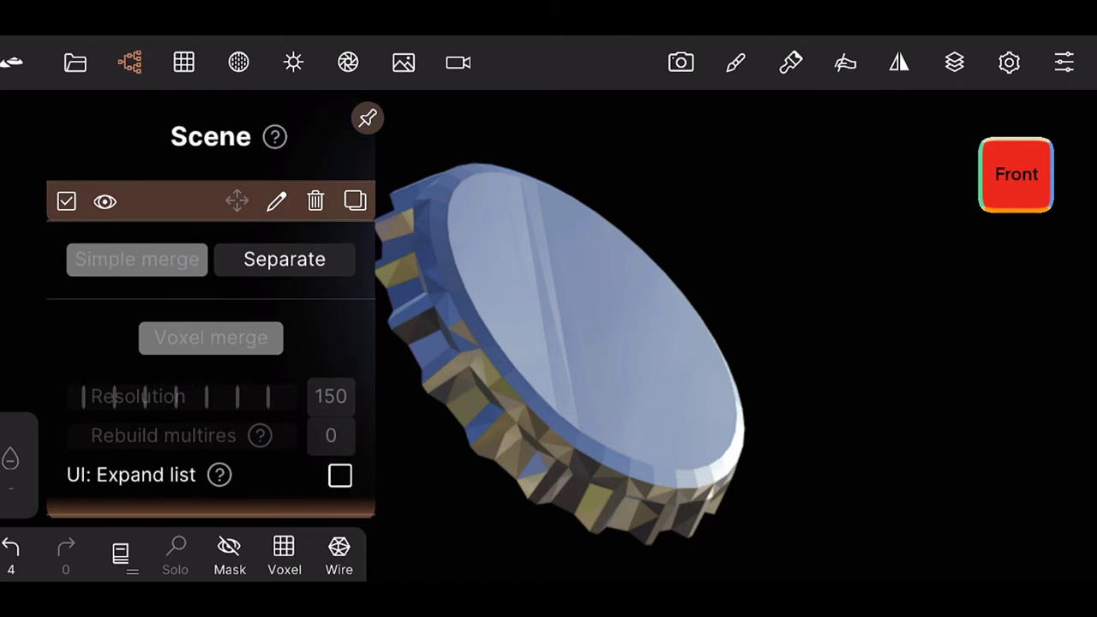
pyautogui.click(184, 62)
pyautogui.moveTo(115, 340); pyautogui.dragTo(115, 177)
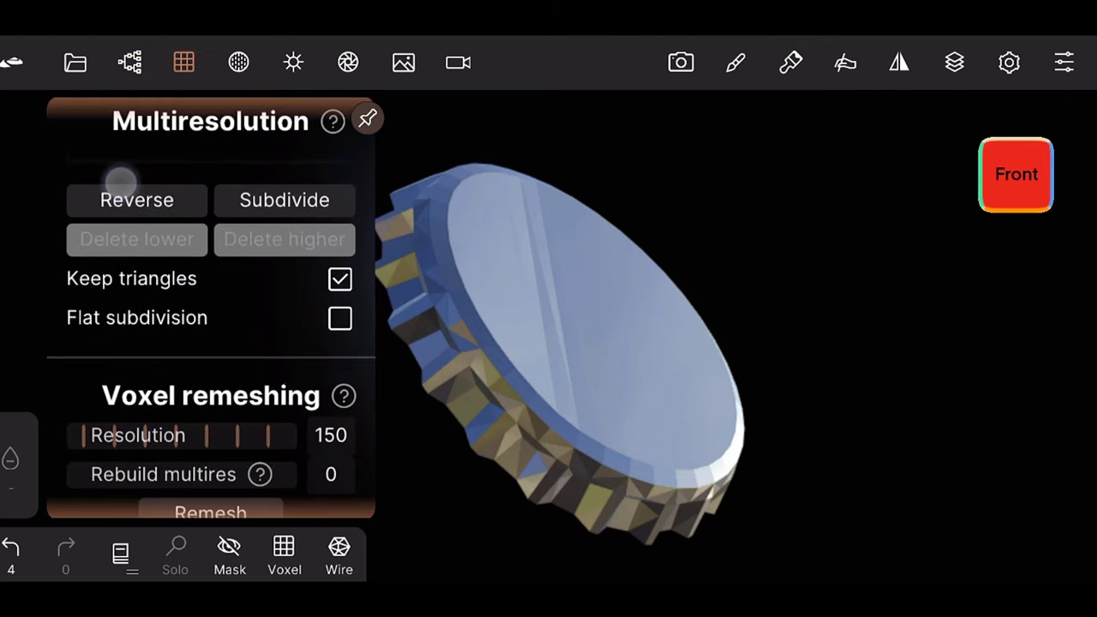
pyautogui.click(285, 199)
pyautogui.click(284, 199)
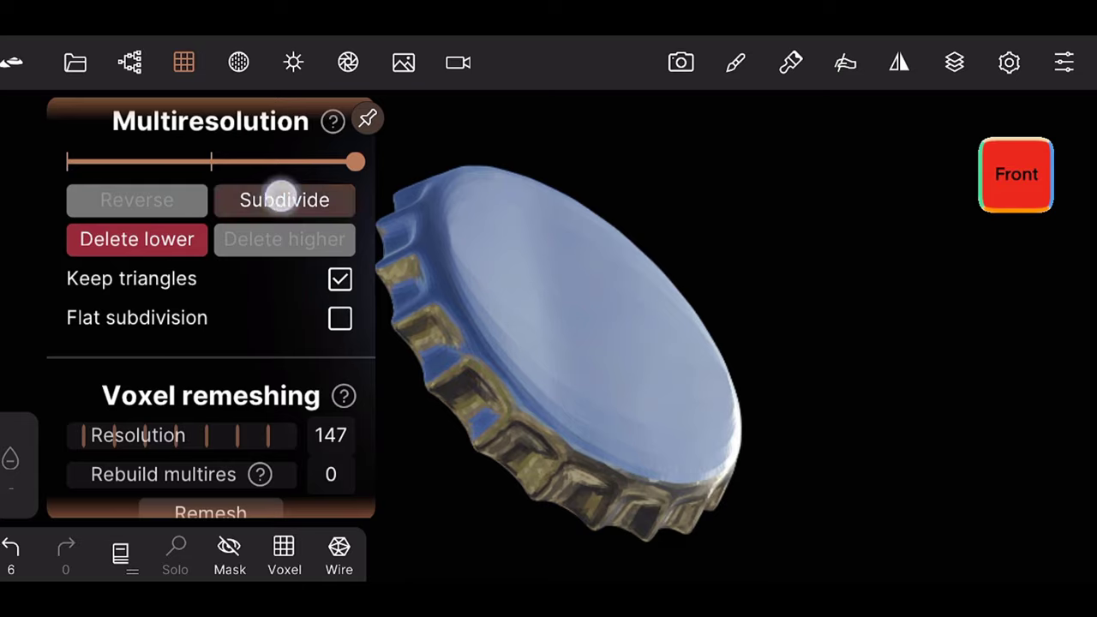
pyautogui.click(283, 197)
# Voxel-remesh the cap at resolution 403, discarding the multiresolution levels
pyautogui.moveTo(103, 383); pyautogui.dragTo(103, 220)
pyautogui.moveTo(188, 271); pyautogui.dragTo(252, 366)
pyautogui.moveTo(148, 255); pyautogui.dragTo(191, 269)
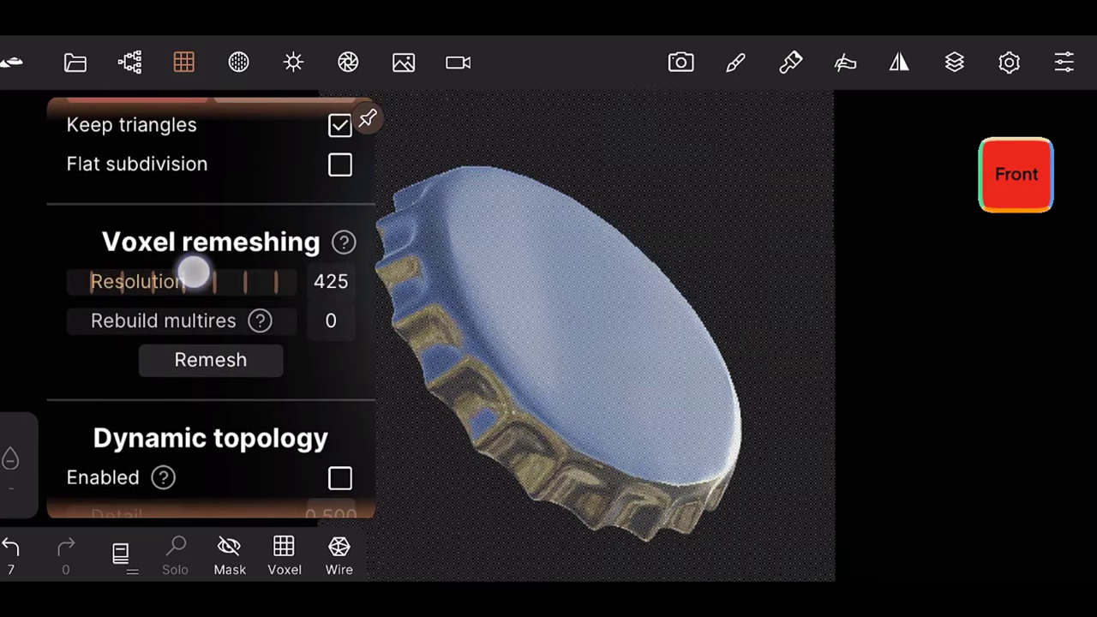
pyautogui.click(210, 348)
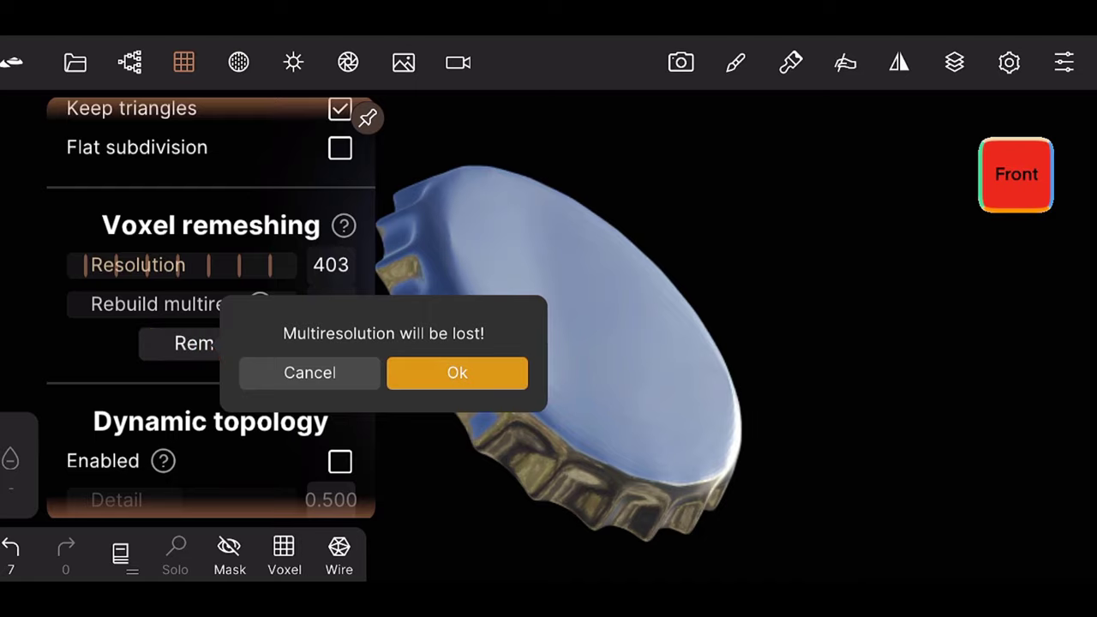
pyautogui.click(457, 372)
# Orbit and zoom around the cap to inspect the dense remeshed surface
pyautogui.moveTo(772, 411)
pyautogui.mouseDown()
pyautogui.moveTo(850, 396)
pyautogui.moveTo(760, 282)
pyautogui.moveTo(980, 274)
pyautogui.moveTo(943, 331)
pyautogui.mouseUp()
pyautogui.scroll(5, 564, 219)
pyautogui.scroll(-5, 563, 257)
pyautogui.moveTo(873, 326)
pyautogui.mouseDown()
pyautogui.moveTo(858, 247)
pyautogui.moveTo(862, 360)
pyautogui.mouseUp()
pyautogui.scroll(5, 592, 218)
pyautogui.scroll(-3, 592, 217)
pyautogui.moveTo(912, 398)
pyautogui.mouseDown()
pyautogui.moveTo(947, 353)
pyautogui.moveTo(928, 283)
pyautogui.moveTo(940, 258)
pyautogui.moveTo(757, 378)
pyautogui.moveTo(978, 333)
pyautogui.mouseUp()
pyautogui.click(458, 61)
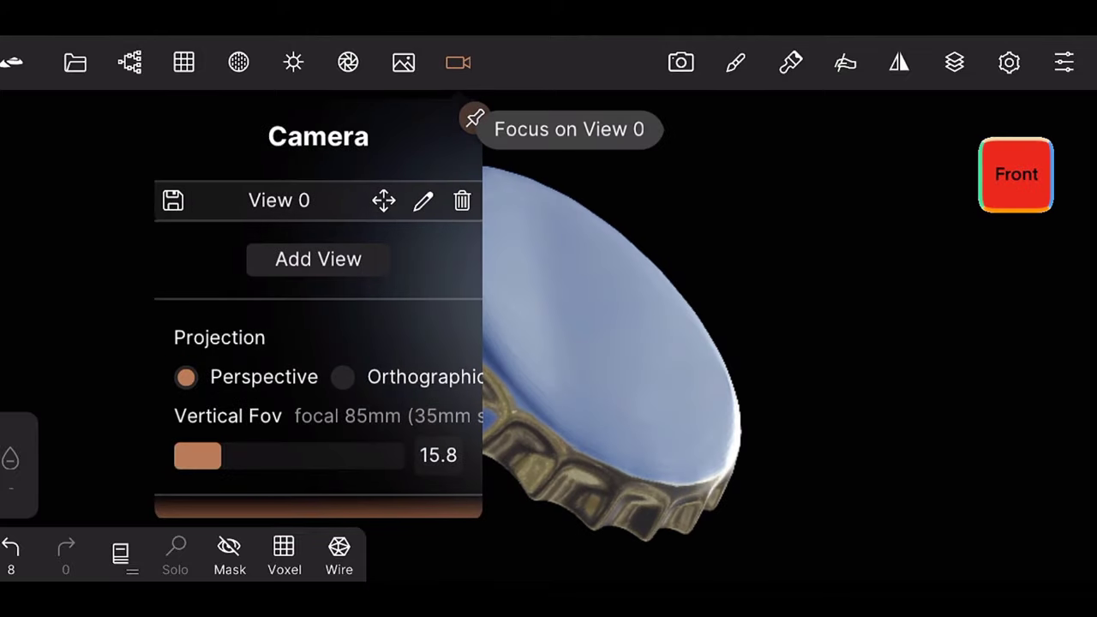
# Sample the cap's material, tweak roughness and metalness, and paint the whole cap
pyautogui.click(458, 62)
pyautogui.click(790, 62)
pyautogui.moveTo(955, 412); pyautogui.dragTo(955, 171)
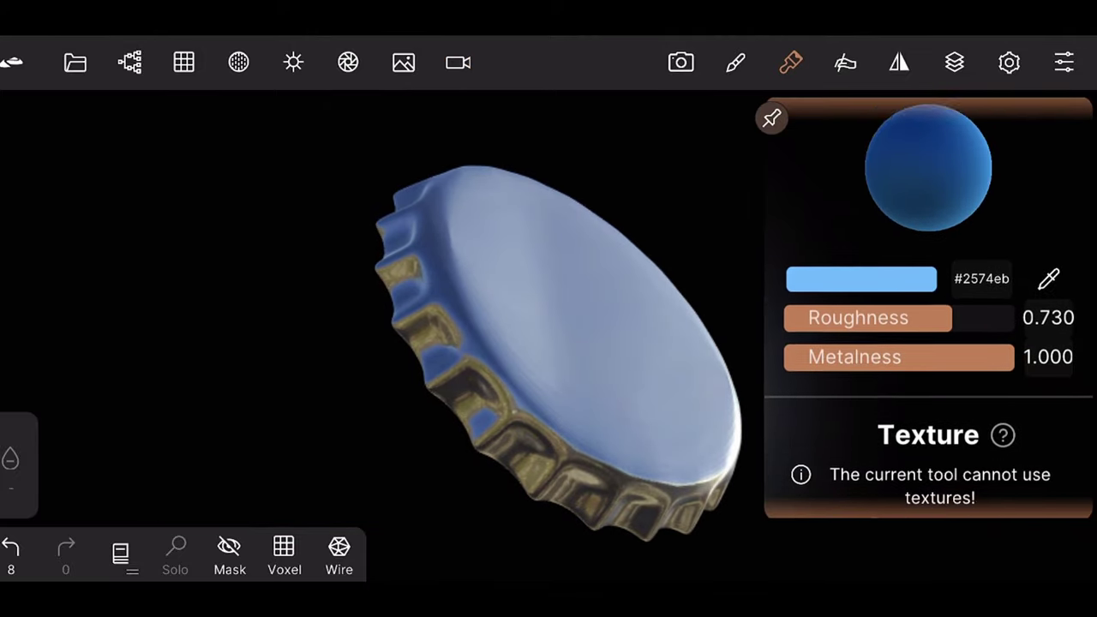
pyautogui.click(1050, 279)
pyautogui.moveTo(520, 274); pyautogui.dragTo(500, 345)
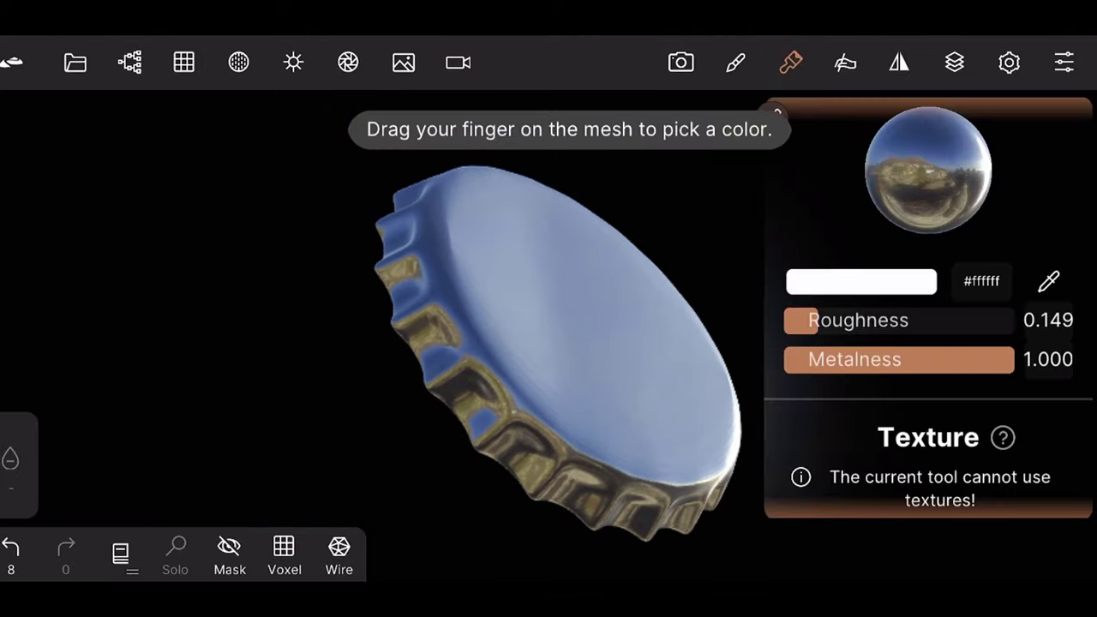
pyautogui.moveTo(861, 309); pyautogui.dragTo(895, 323)
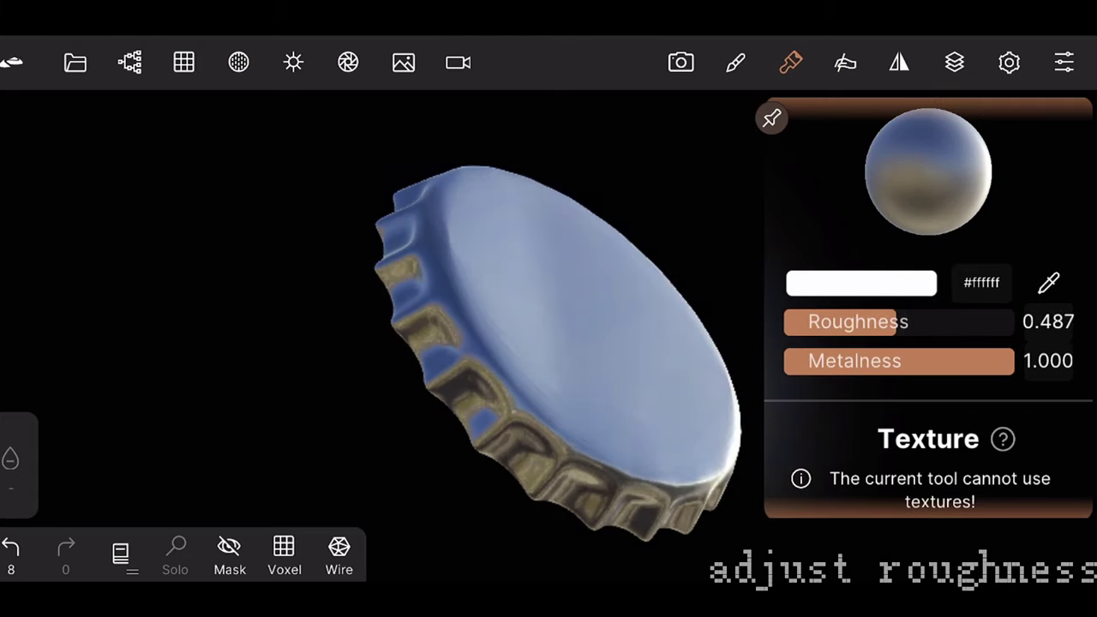
pyautogui.moveTo(978, 363)
pyautogui.mouseDown()
pyautogui.moveTo(913, 363)
pyautogui.moveTo(967, 366)
pyautogui.mouseUp()
pyautogui.moveTo(886, 320); pyautogui.dragTo(878, 327)
pyautogui.moveTo(1023, 167); pyautogui.dragTo(1017, 235)
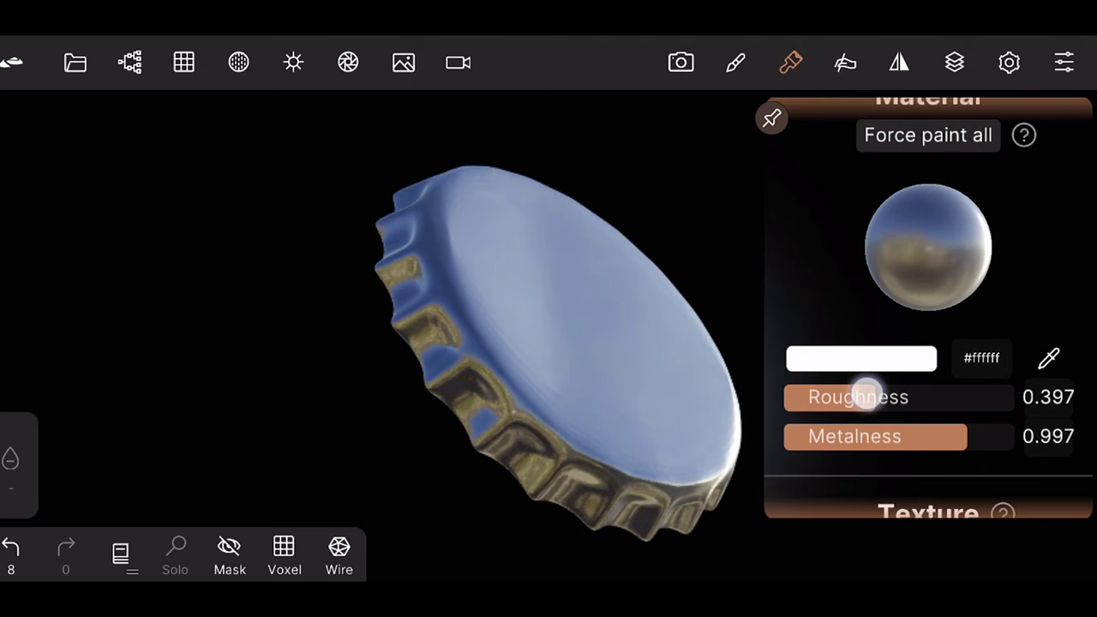
pyautogui.moveTo(846, 390)
pyautogui.mouseDown()
pyautogui.moveTo(886, 386)
pyautogui.moveTo(860, 391)
pyautogui.mouseUp()
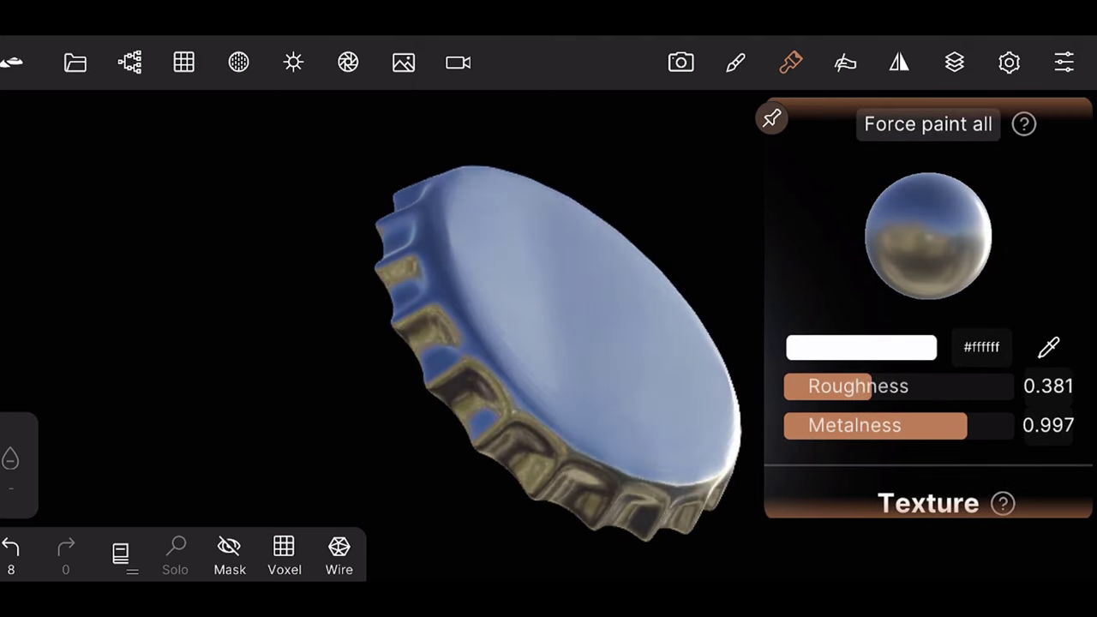
pyautogui.click(929, 124)
# Repaint the whole cap grey #656464 with metalness 1.000 and roughness 0.200
pyautogui.click(791, 62)
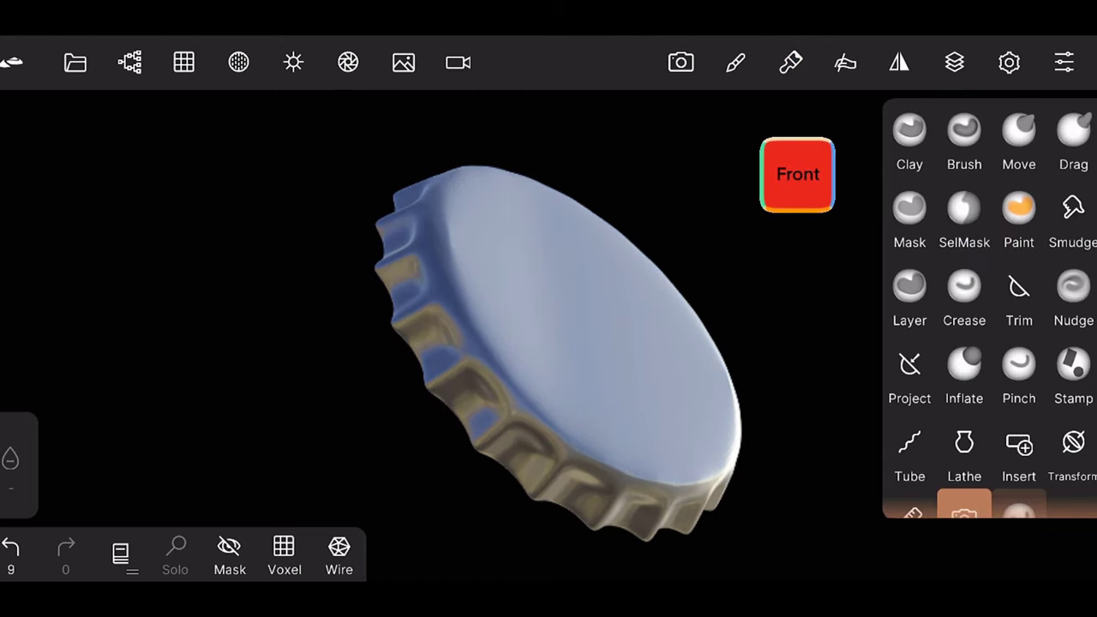
pyautogui.click(791, 62)
pyautogui.click(907, 347)
pyautogui.click(686, 349)
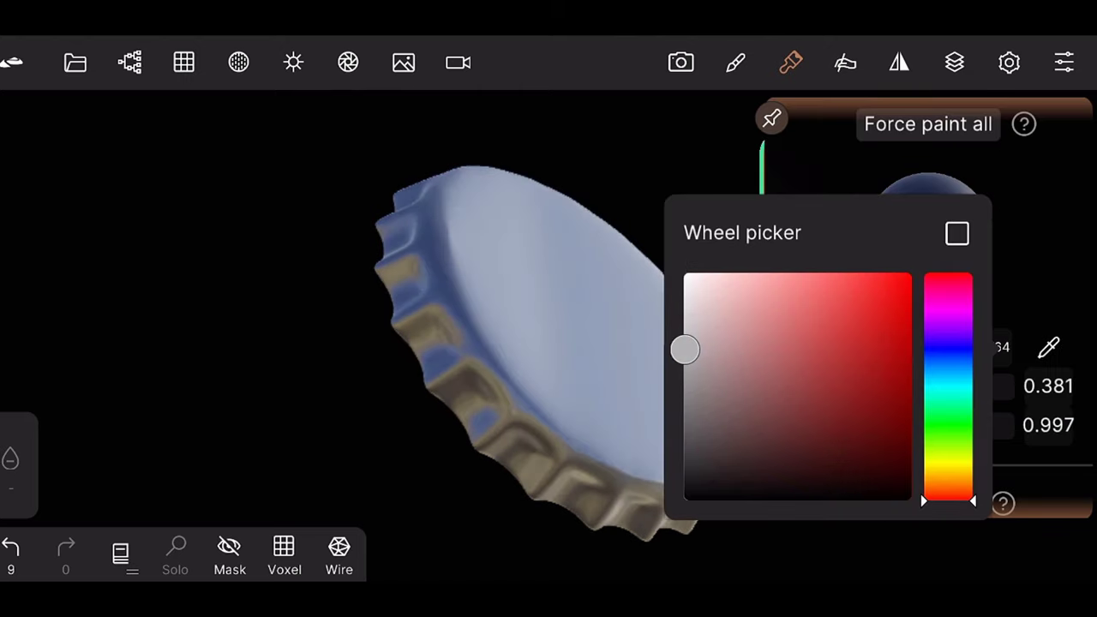
pyautogui.click(1063, 278)
pyautogui.moveTo(968, 423); pyautogui.dragTo(1057, 424)
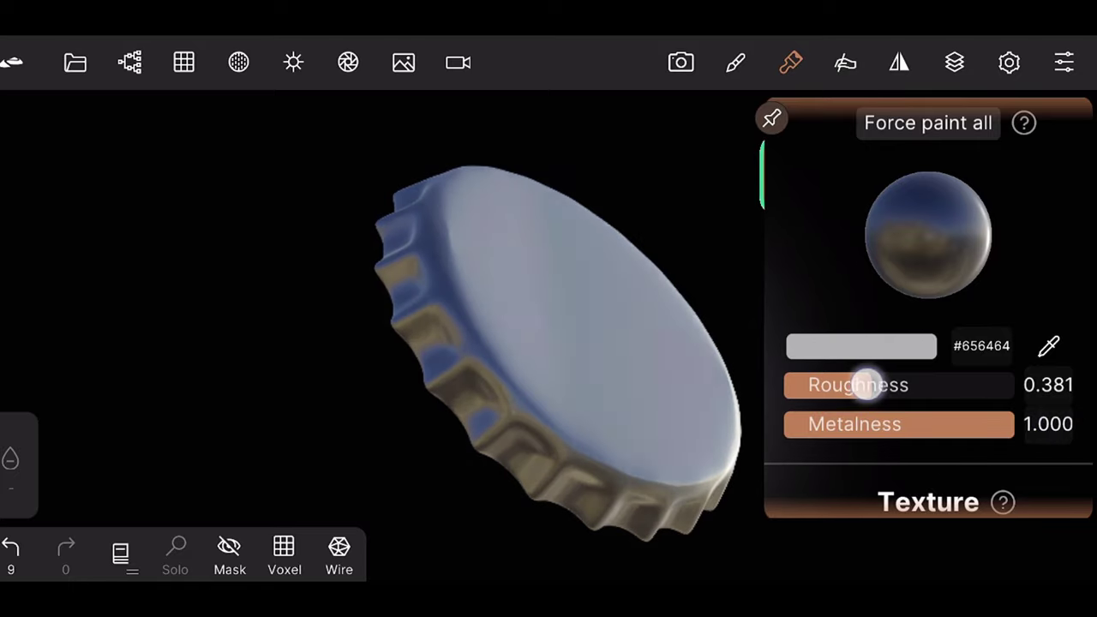
pyautogui.moveTo(862, 384)
pyautogui.mouseDown()
pyautogui.moveTo(899, 380)
pyautogui.moveTo(826, 388)
pyautogui.moveTo(871, 338)
pyautogui.moveTo(860, 267)
pyautogui.moveTo(905, 282)
pyautogui.mouseUp()
pyautogui.click(928, 123)
pyautogui.click(791, 62)
pyautogui.click(790, 61)
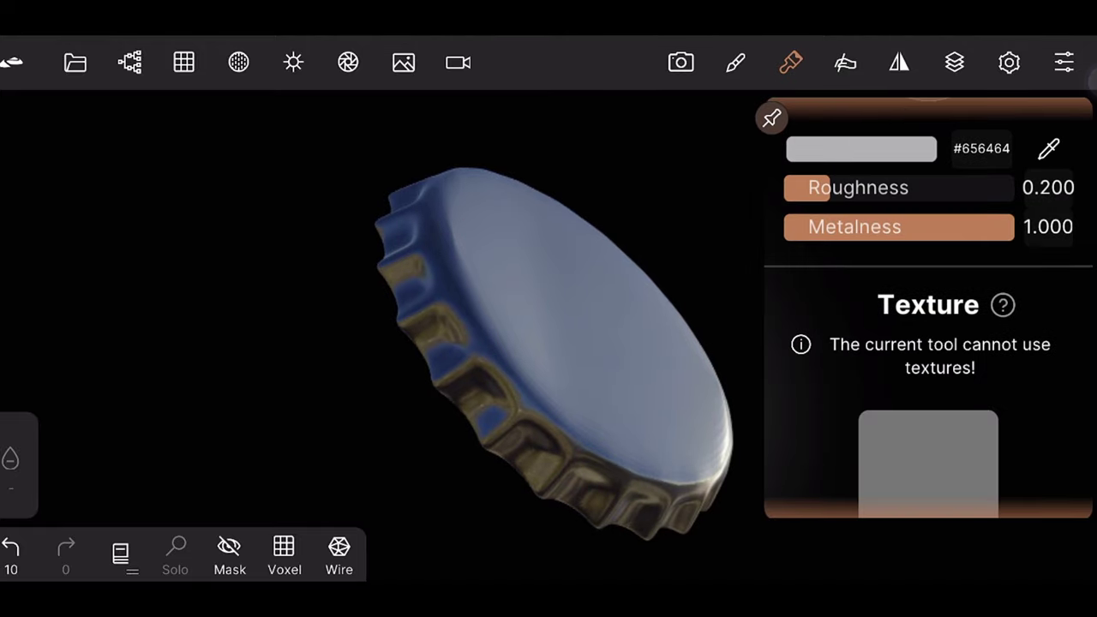
pyautogui.moveTo(1029, 463); pyautogui.dragTo(1029, 176)
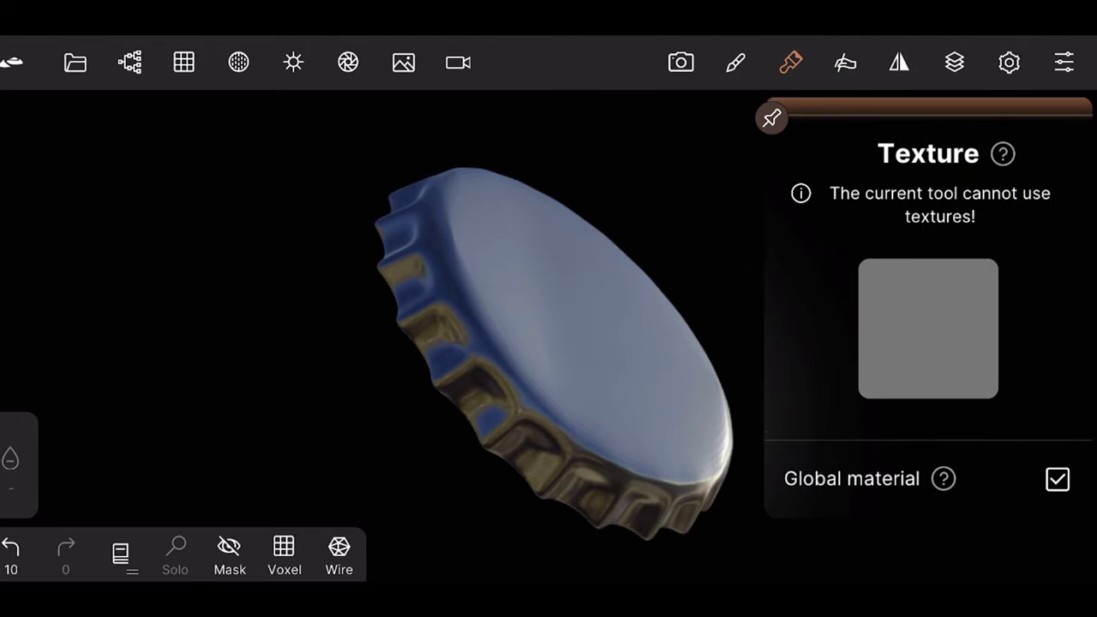
# Pick the Coca-Cola image as the Paint material's texture
pyautogui.click(736, 62)
pyautogui.click(1020, 214)
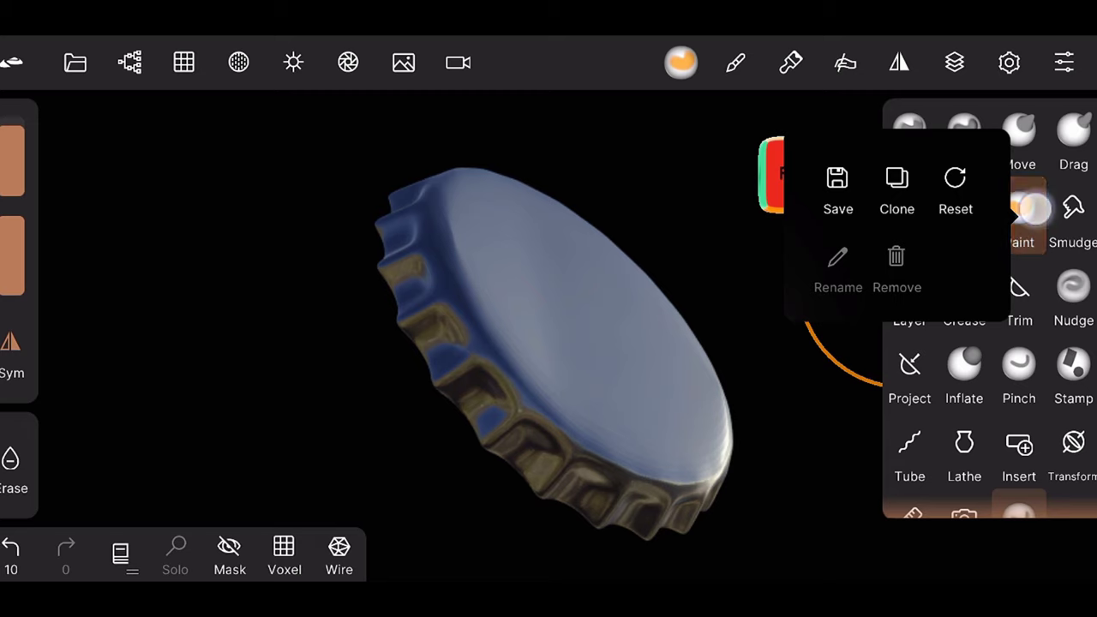
pyautogui.click(791, 61)
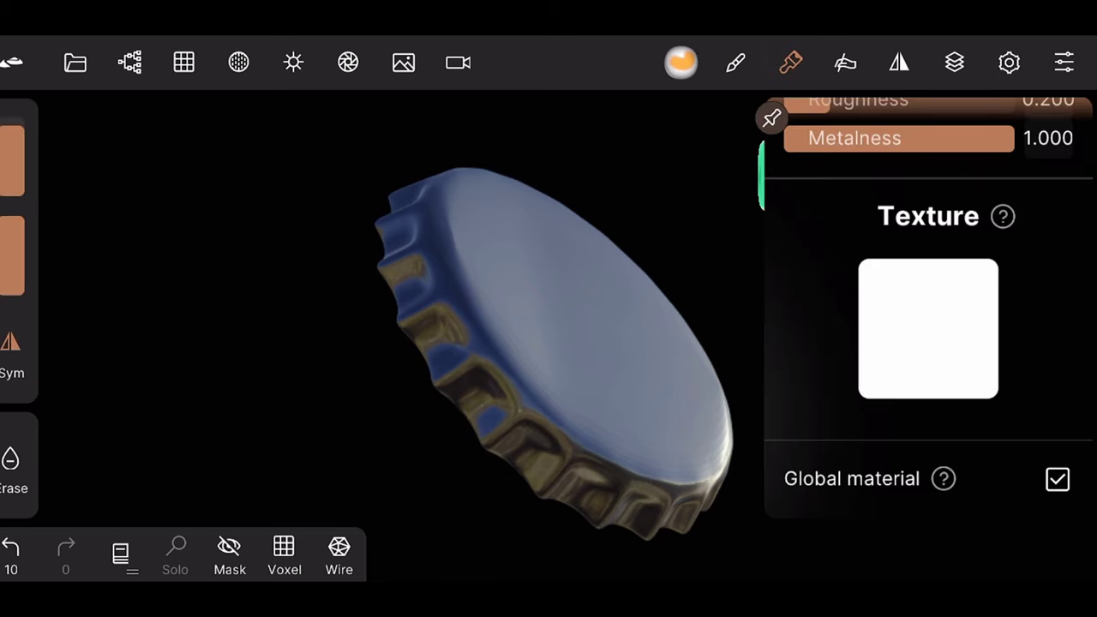
pyautogui.click(961, 347)
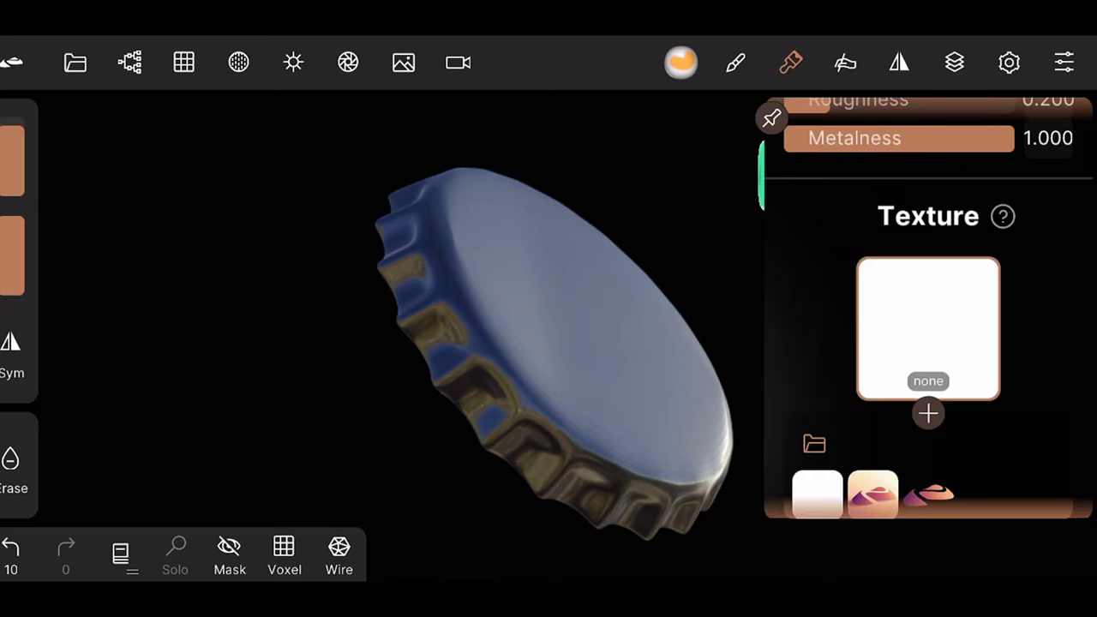
pyautogui.scroll(-3, 928, 313)
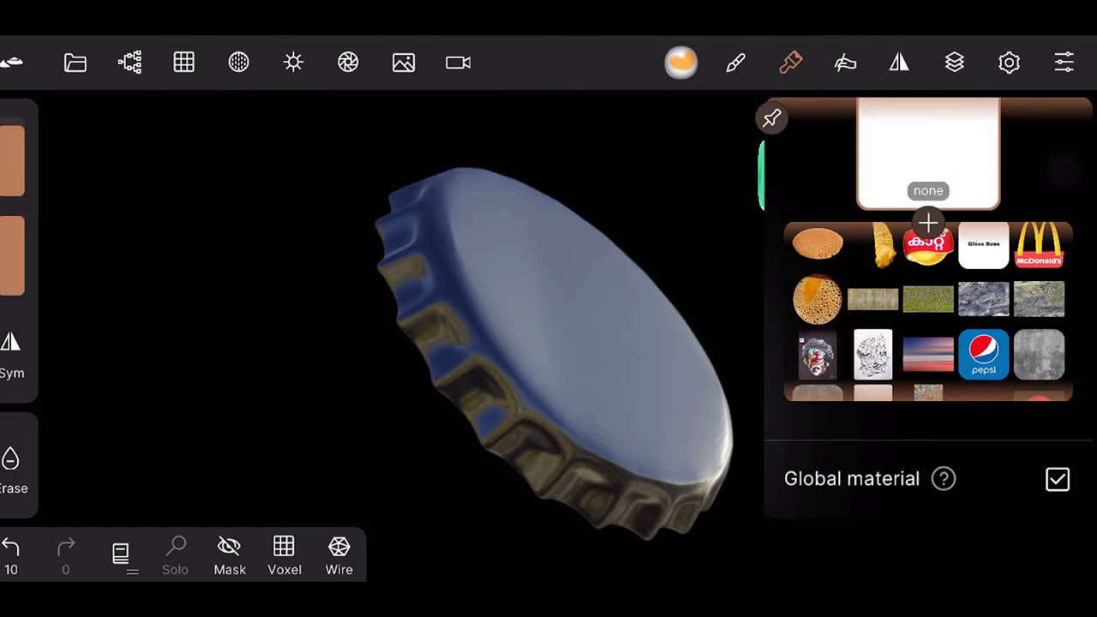
pyautogui.scroll(-10, 929, 313)
pyautogui.scroll(5, 929, 343)
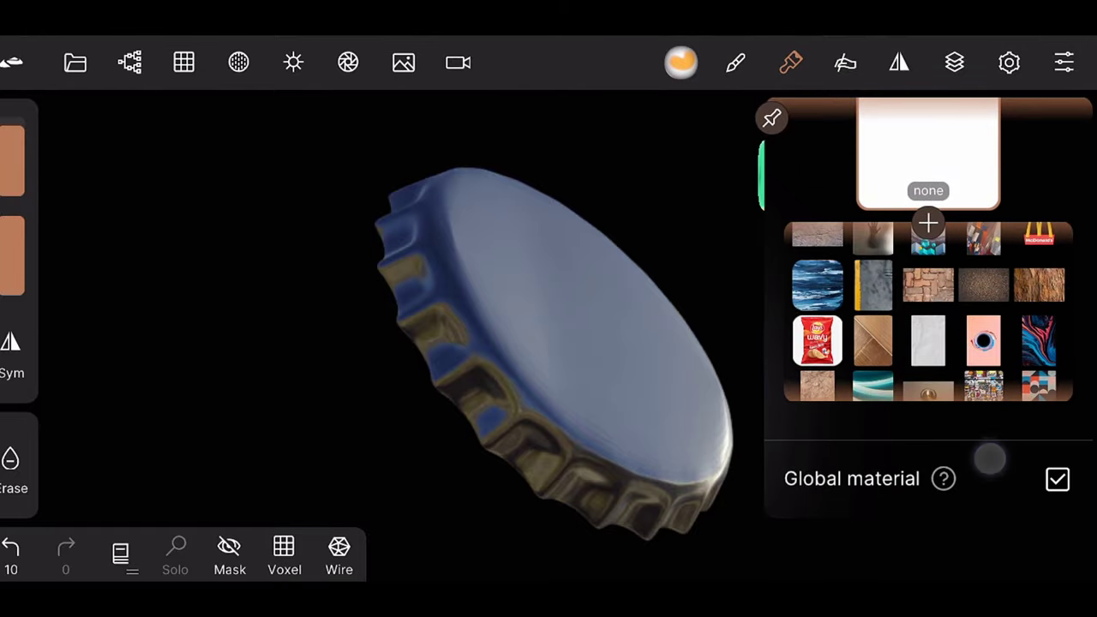
pyautogui.scroll(2, 928, 343)
pyautogui.click(1037, 326)
pyautogui.click(790, 61)
# Set the Paint brush falloff to Custom with a curve flat at full strength
pyautogui.click(735, 62)
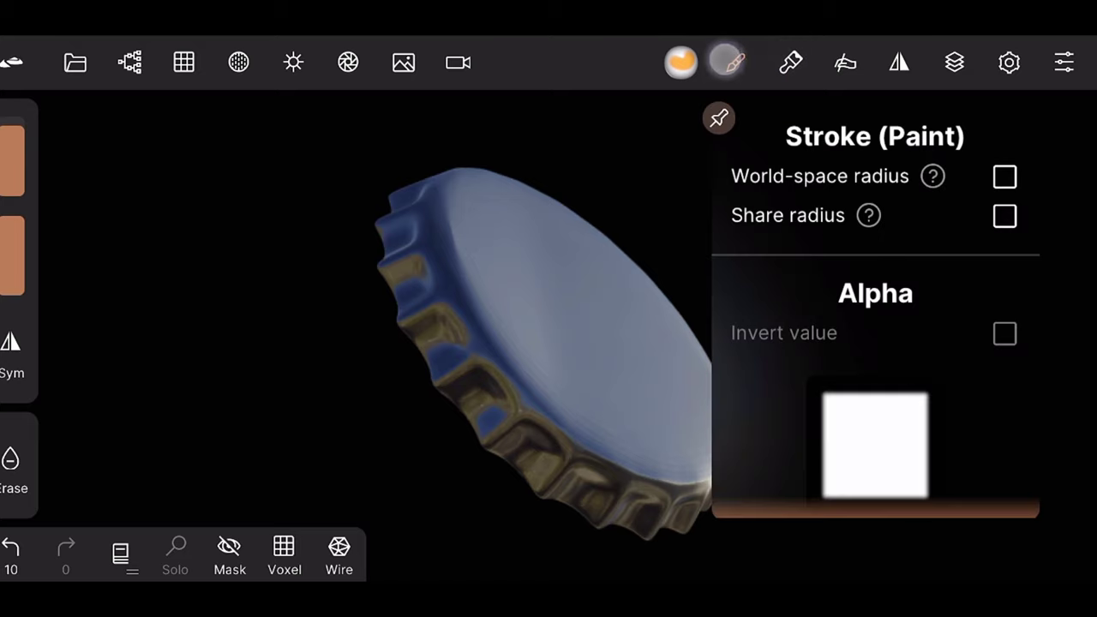
pyautogui.scroll(-3, 978, 343)
pyautogui.scroll(-2, 978, 343)
pyautogui.scroll(-5, 978, 372)
pyautogui.scroll(-5, 978, 371)
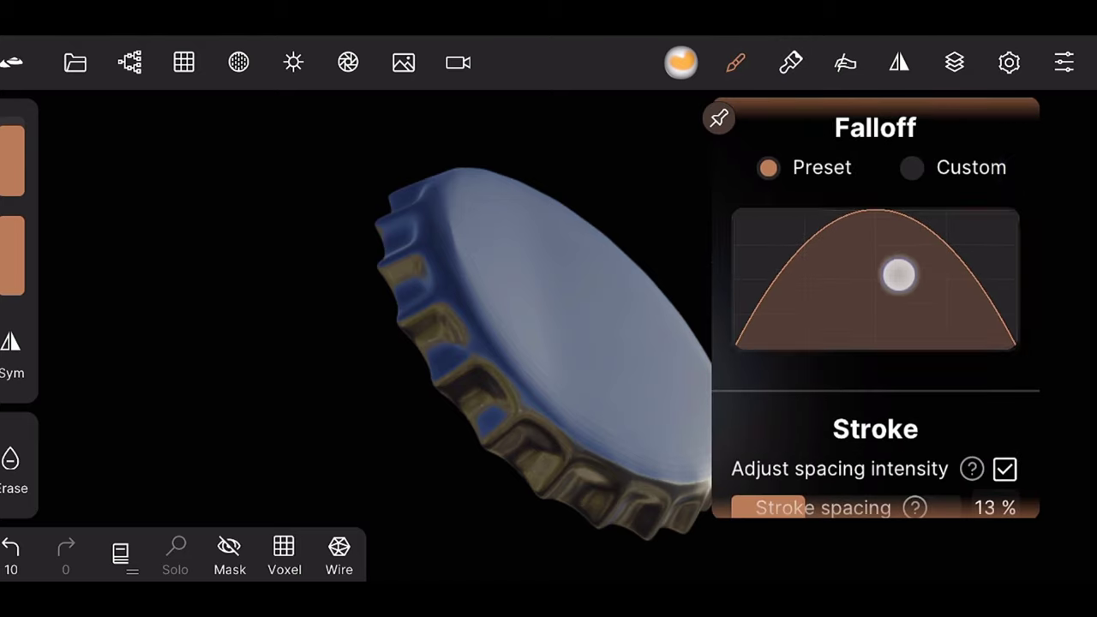
pyautogui.click(899, 274)
pyautogui.click(911, 300)
pyautogui.click(914, 187)
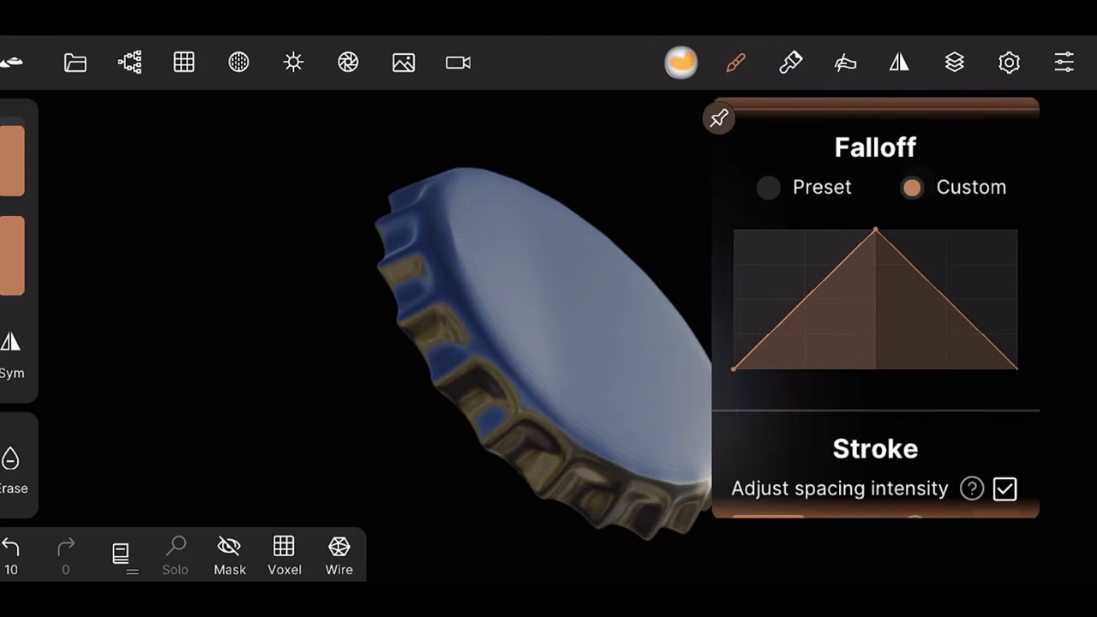
pyautogui.moveTo(772, 332); pyautogui.dragTo(787, 159)
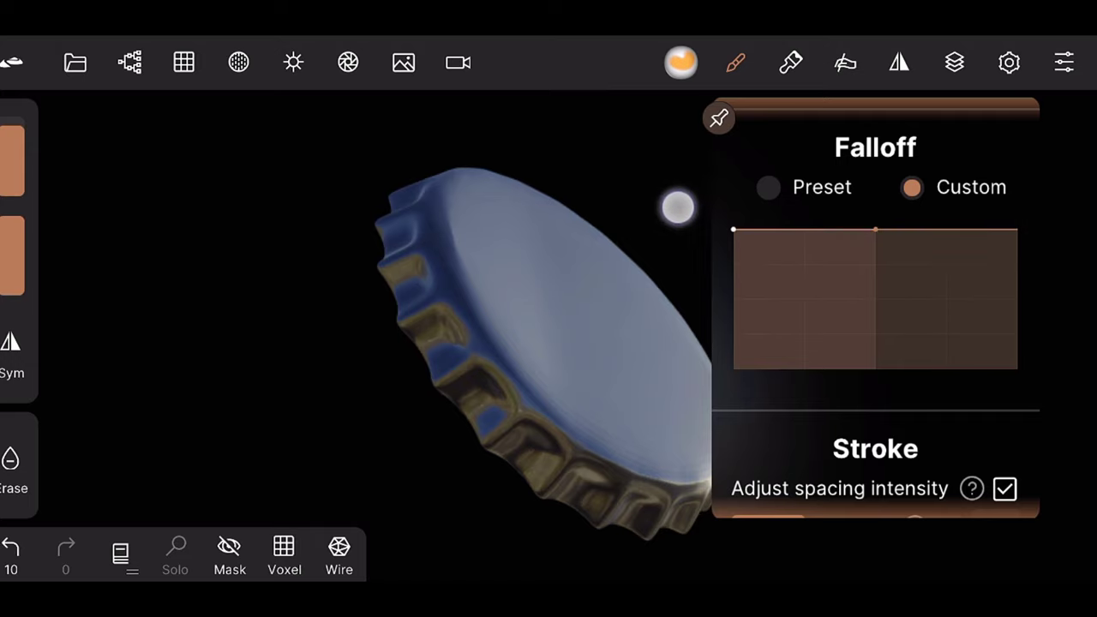
# Set the stroke type to Grab - dynamic radius
pyautogui.scroll(-5, 928, 400)
pyautogui.scroll(-5, 983, 257)
pyautogui.click(921, 294)
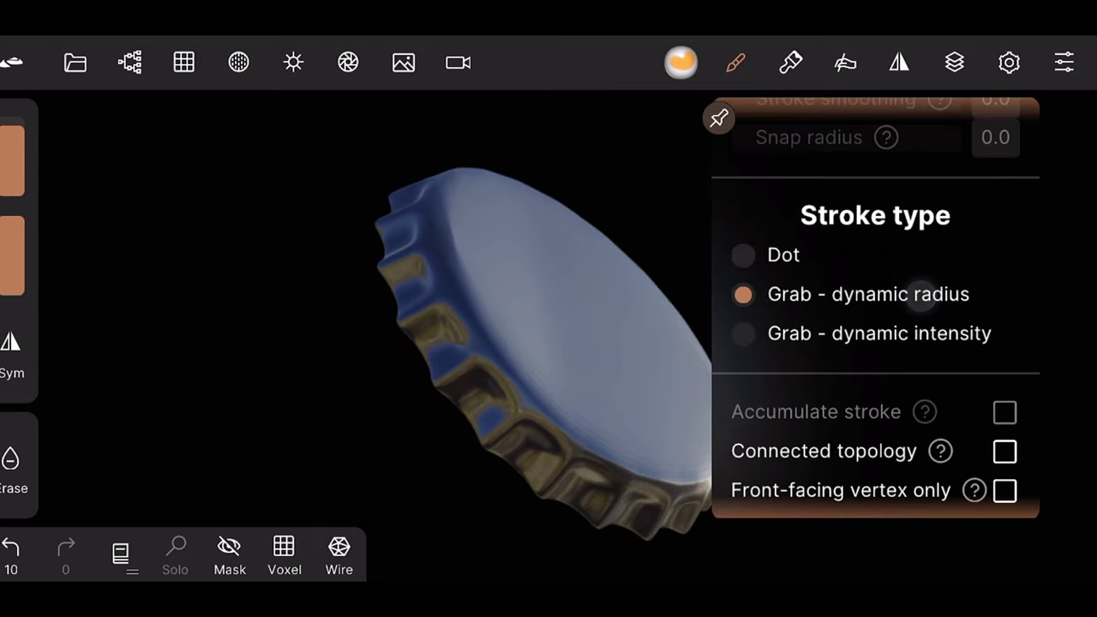
pyautogui.click(736, 62)
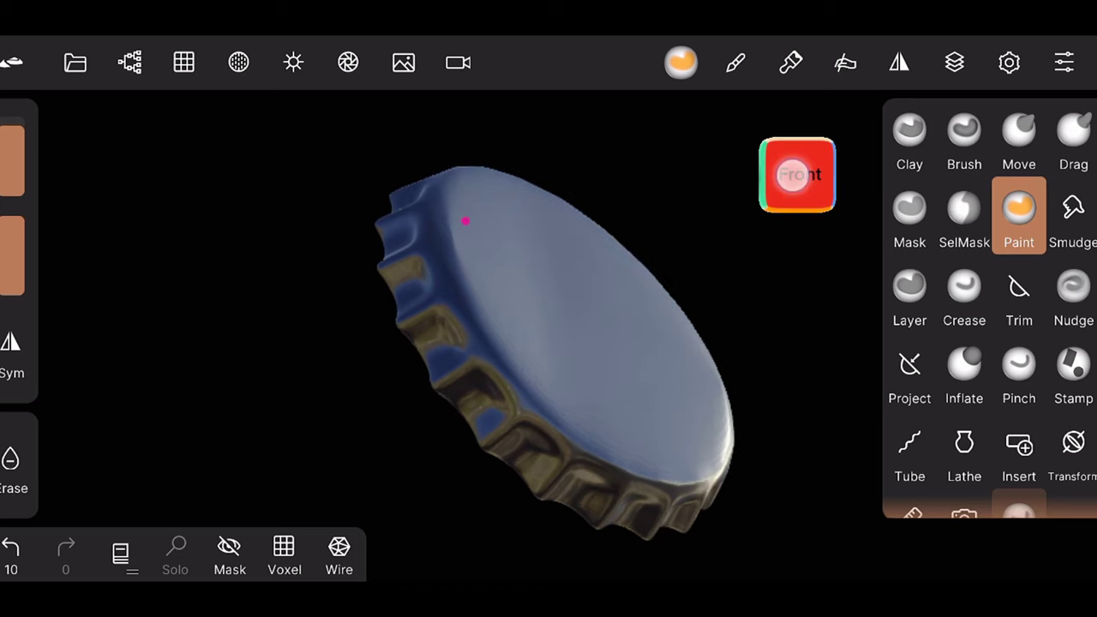
# Stamp the Coca-Cola logo, undo it, and lower paint metalness to 0.009
pyautogui.moveTo(793, 171); pyautogui.dragTo(689, 202)
pyautogui.moveTo(608, 314); pyautogui.dragTo(870, 226)
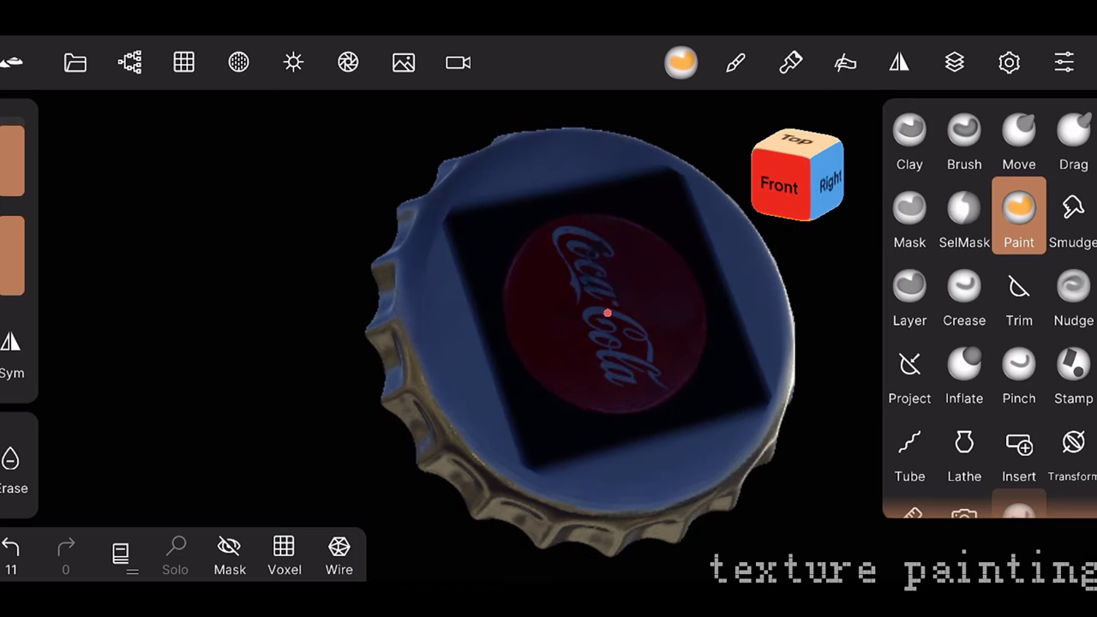
pyautogui.moveTo(608, 314)
pyautogui.mouseDown()
pyautogui.moveTo(871, 229)
pyautogui.moveTo(934, 185)
pyautogui.mouseUp()
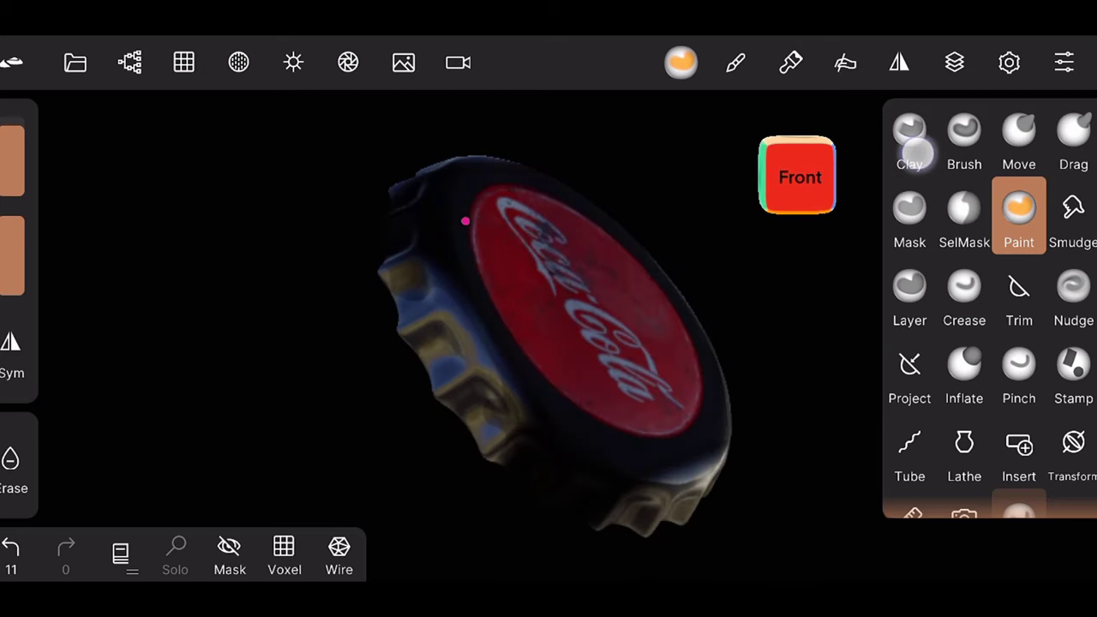
pyautogui.click(12, 545)
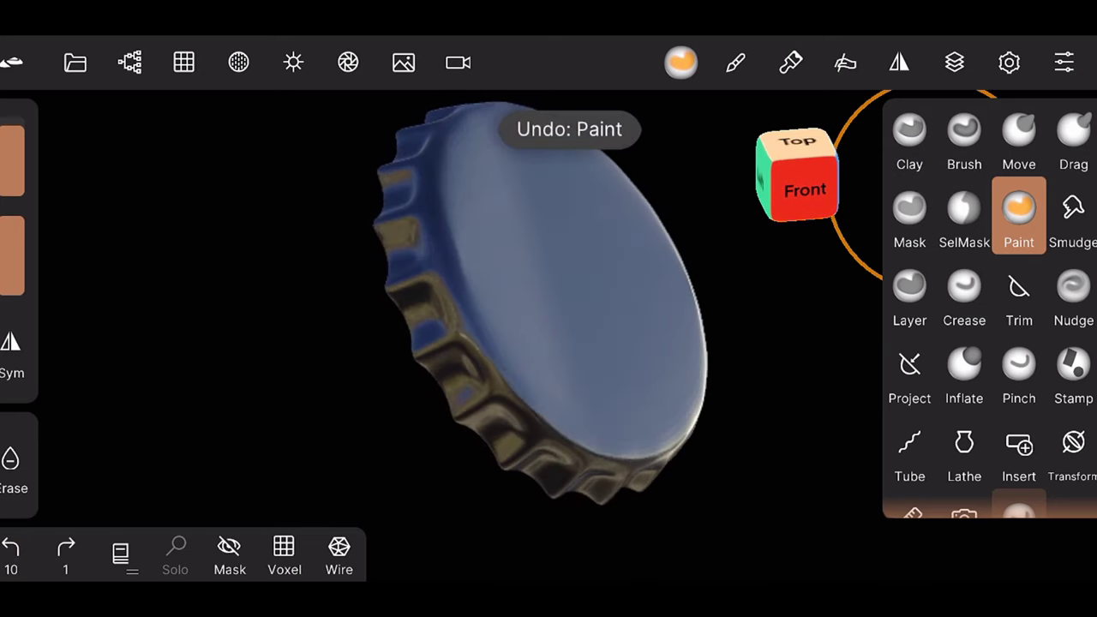
pyautogui.click(790, 61)
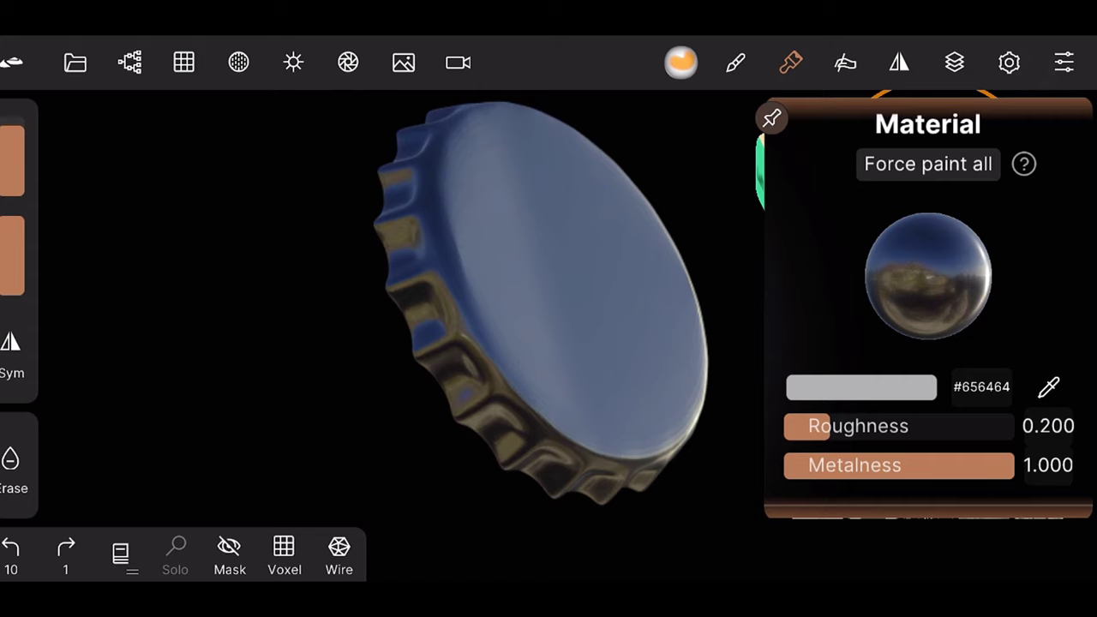
pyautogui.moveTo(969, 467); pyautogui.dragTo(844, 467)
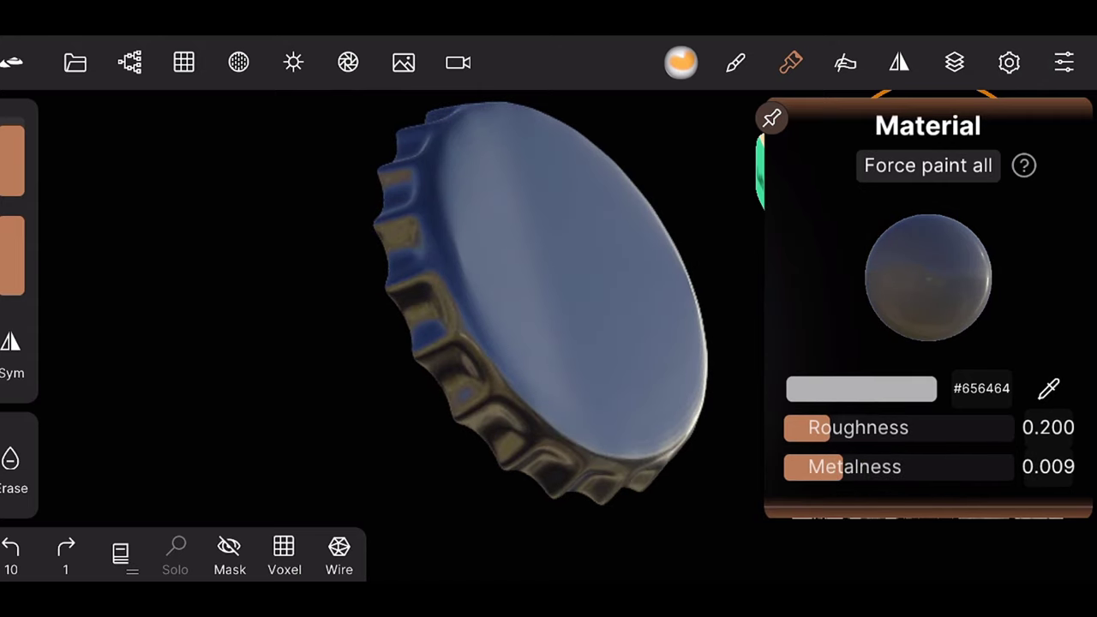
# Force-paint with #ffffff at metalness ~0.99, then stamp the Coca-Cola logo across the cap top
pyautogui.click(861, 389)
pyautogui.moveTo(685, 389); pyautogui.dragTo(689, 312)
pyautogui.click(608, 215)
pyautogui.moveTo(844, 467); pyautogui.dragTo(960, 466)
pyautogui.click(928, 165)
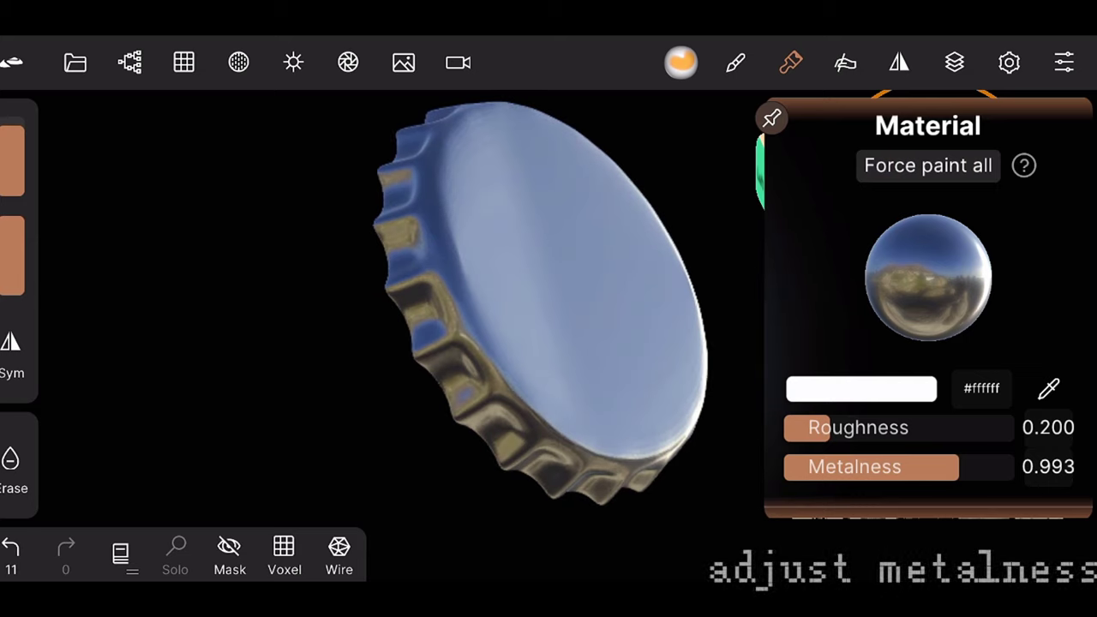
pyautogui.click(933, 183)
pyautogui.moveTo(571, 269)
pyautogui.mouseDown()
pyautogui.moveTo(748, 227)
pyautogui.moveTo(661, 135)
pyautogui.moveTo(784, 164)
pyautogui.moveTo(817, 132)
pyautogui.moveTo(903, 118)
pyautogui.mouseUp()
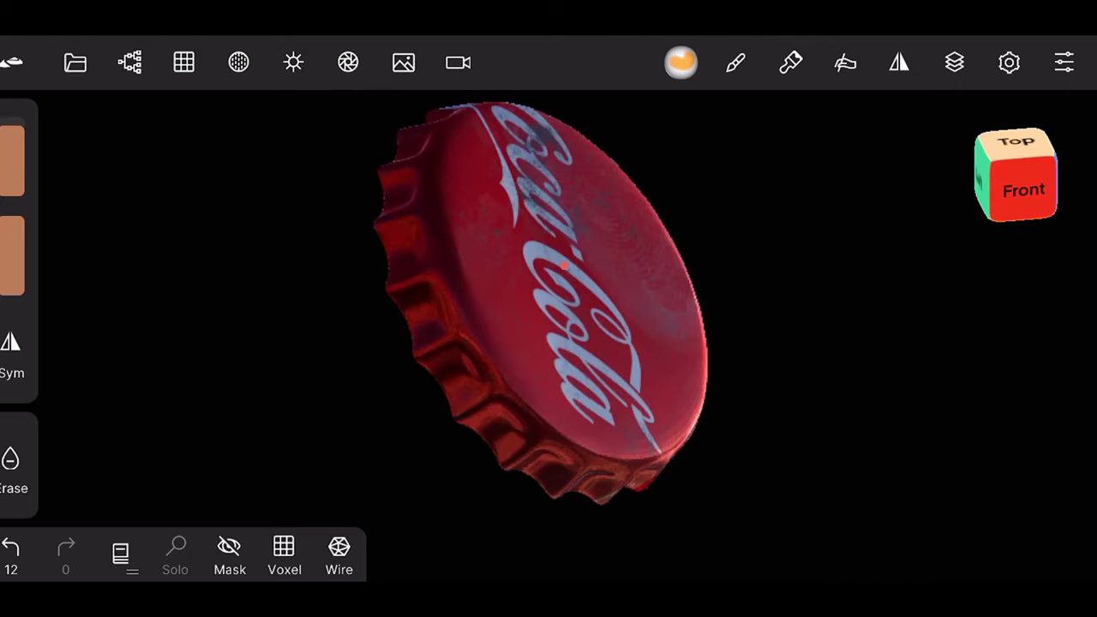
# Orbit around the cap's top, then return to saved camera View 0
pyautogui.moveTo(919, 387); pyautogui.dragTo(925, 389)
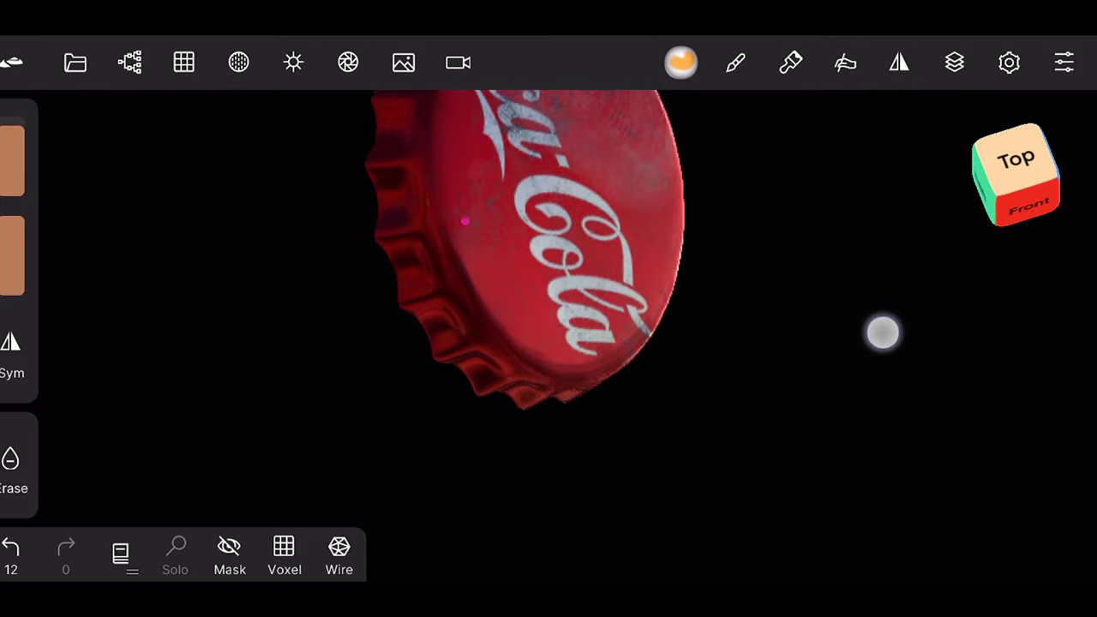
pyautogui.moveTo(883, 333)
pyautogui.mouseDown()
pyautogui.moveTo(931, 255)
pyautogui.moveTo(897, 205)
pyautogui.moveTo(1040, 346)
pyautogui.moveTo(917, 452)
pyautogui.moveTo(919, 463)
pyautogui.mouseUp()
pyautogui.click(608, 473)
pyautogui.click(458, 61)
pyautogui.click(247, 201)
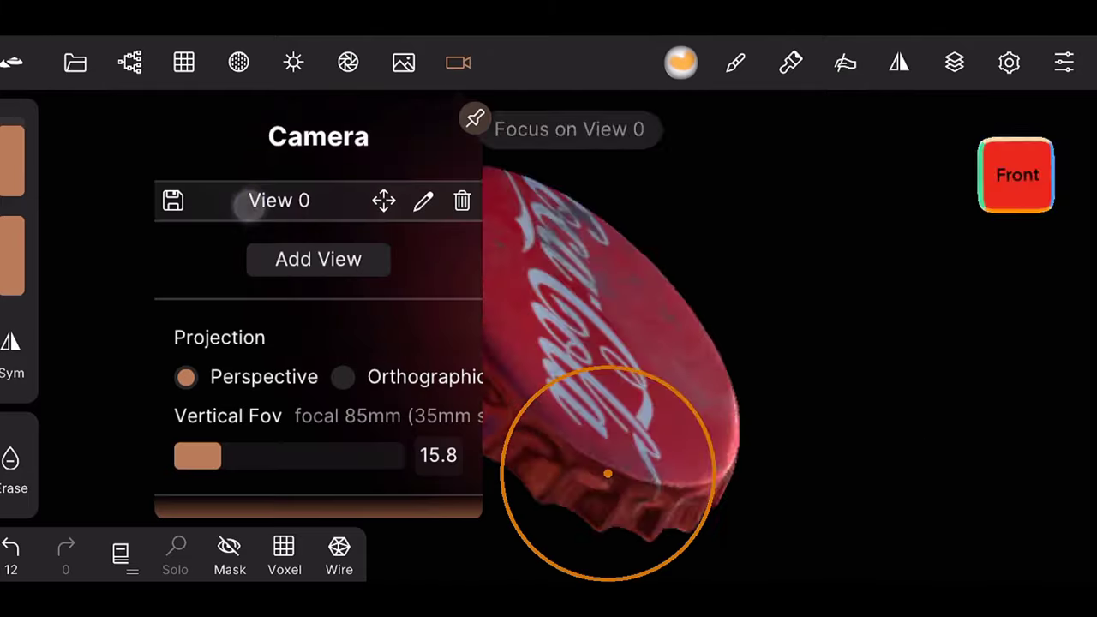
# Rotate the environment lighting to shift reflections across the red cap
pyautogui.click(858, 320)
pyautogui.moveTo(858, 320)
pyautogui.mouseDown()
pyautogui.moveTo(784, 328)
pyautogui.moveTo(867, 303)
pyautogui.moveTo(847, 314)
pyautogui.moveTo(748, 290)
pyautogui.moveTo(732, 375)
pyautogui.moveTo(832, 274)
pyautogui.mouseUp()
pyautogui.moveTo(778, 414)
pyautogui.mouseDown()
pyautogui.moveTo(943, 360)
pyautogui.moveTo(796, 457)
pyautogui.moveTo(960, 374)
pyautogui.moveTo(838, 446)
pyautogui.moveTo(909, 409)
pyautogui.moveTo(820, 419)
pyautogui.moveTo(1007, 334)
pyautogui.moveTo(1045, 332)
pyautogui.moveTo(882, 397)
pyautogui.moveTo(904, 328)
pyautogui.moveTo(887, 336)
pyautogui.mouseUp()
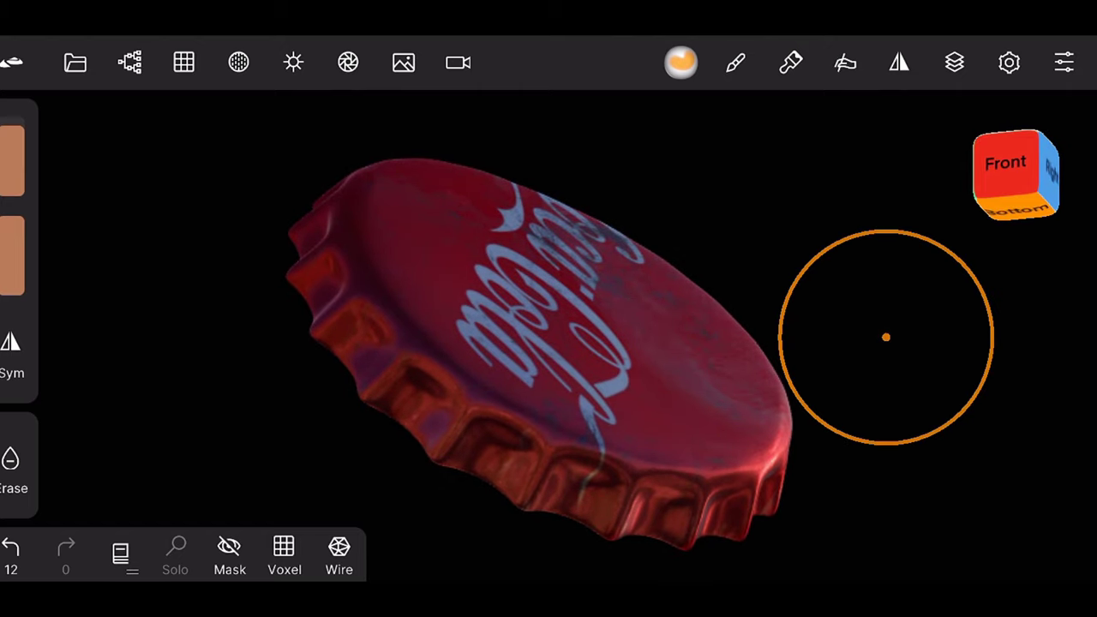
# Sample the cap's red #ae070a as paint colour and set roughness to 0.512
pyautogui.click(736, 61)
pyautogui.click(735, 62)
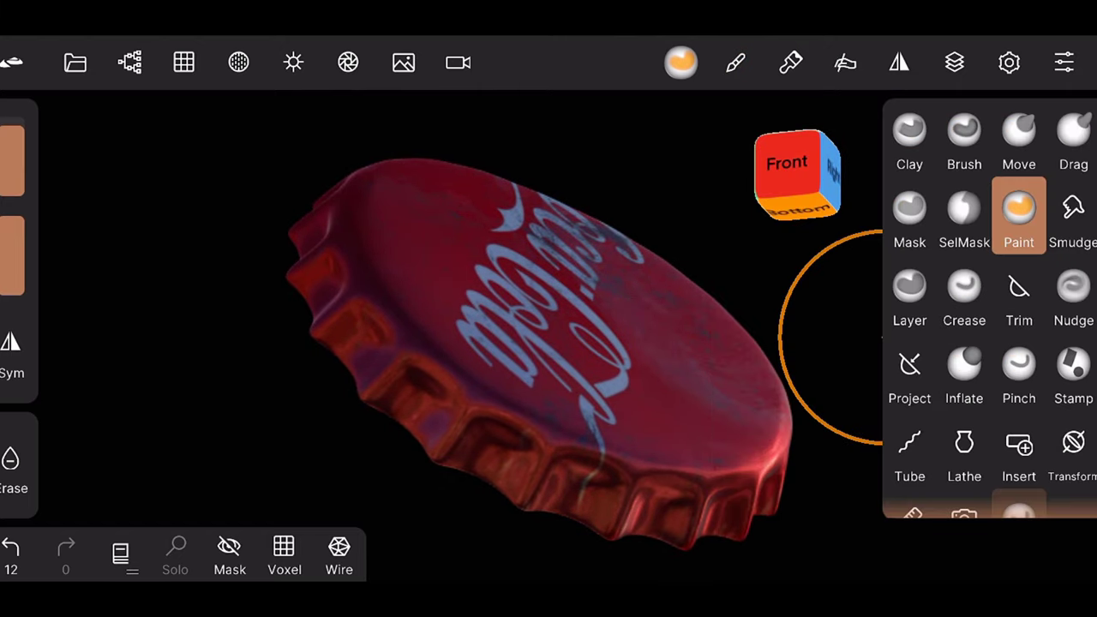
pyautogui.click(791, 62)
pyautogui.click(1049, 388)
pyautogui.moveTo(404, 311); pyautogui.dragTo(404, 319)
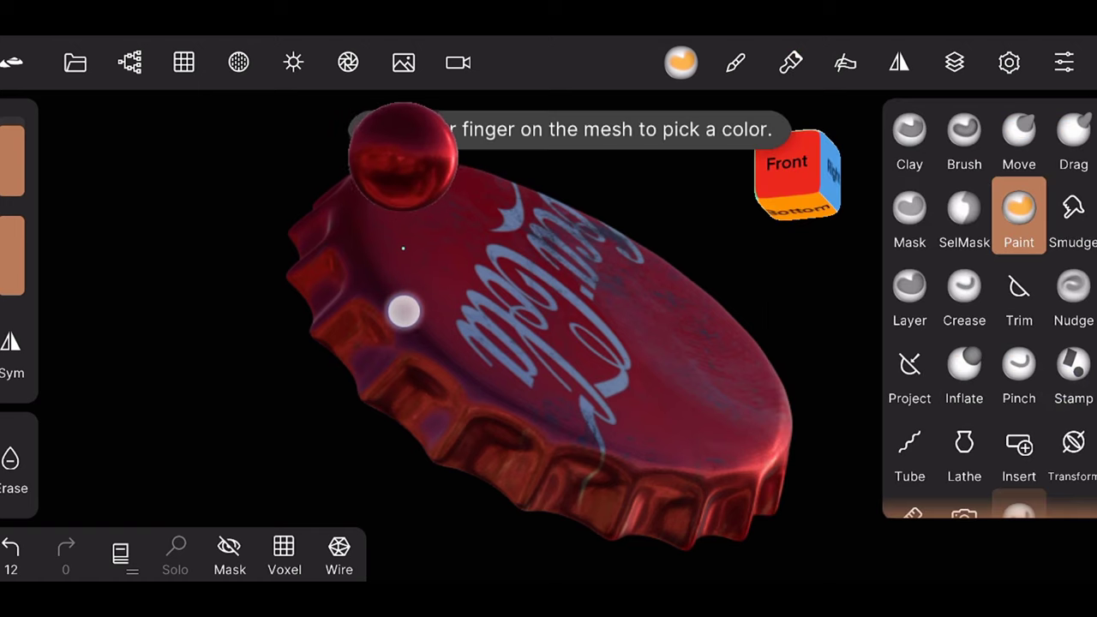
pyautogui.moveTo(870, 426)
pyautogui.mouseDown()
pyautogui.moveTo(937, 429)
pyautogui.moveTo(1024, 184)
pyautogui.mouseUp()
# Set the brush alpha to the Jfour_Spots_02 spots texture
pyautogui.click(735, 61)
pyautogui.moveTo(1020, 257); pyautogui.dragTo(980, 543)
pyautogui.moveTo(943, 257); pyautogui.dragTo(935, 517)
pyautogui.moveTo(943, 300); pyautogui.dragTo(938, 515)
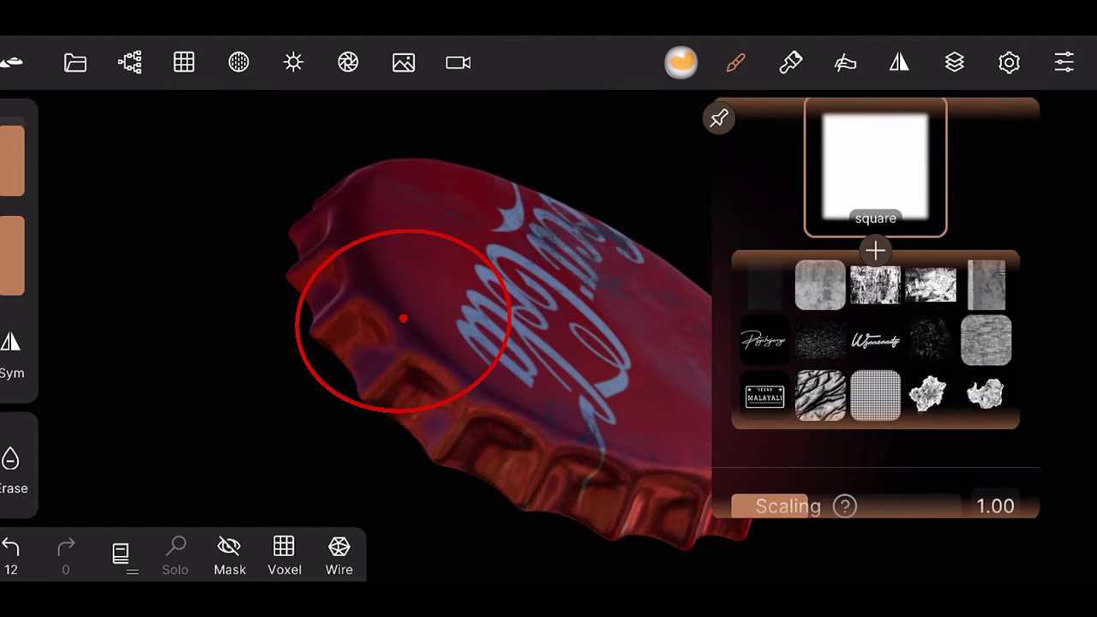
pyautogui.click(930, 339)
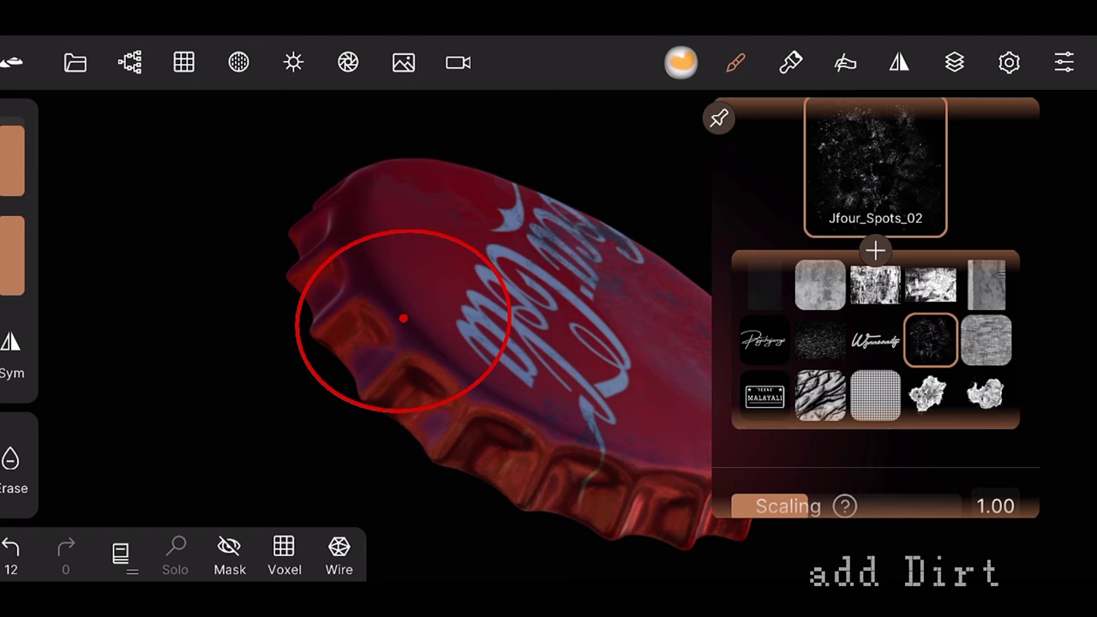
pyautogui.moveTo(934, 395); pyautogui.dragTo(934, 257)
pyautogui.click(875, 290)
pyautogui.click(735, 62)
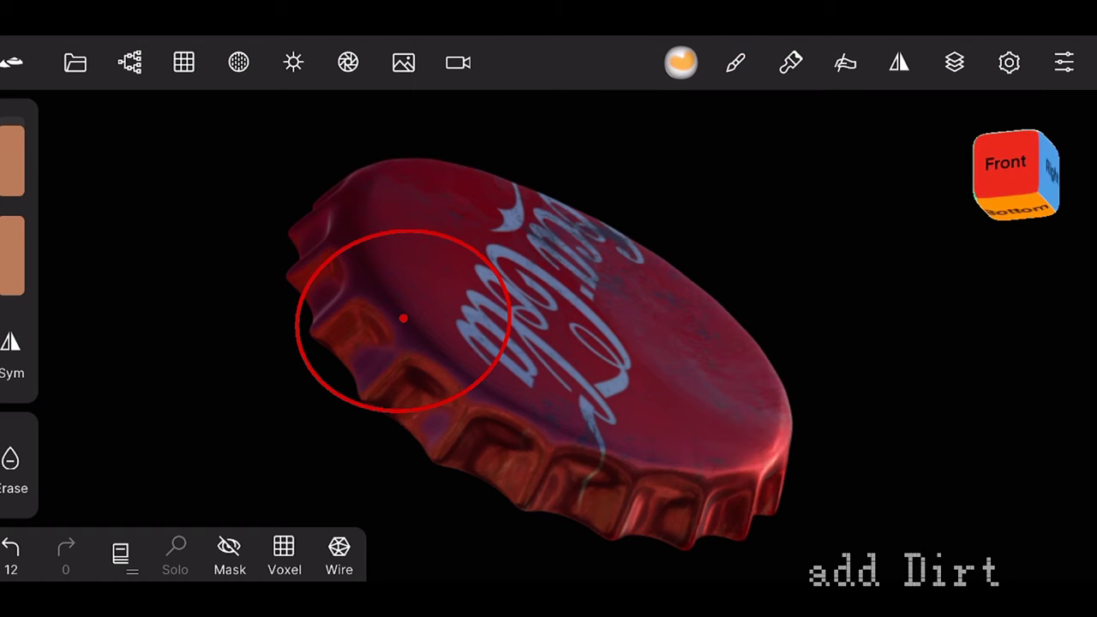
# Paint speckled dirt and rust spots over the cap's lower right, edge and logo
pyautogui.scroll(5, 566, 284)
pyautogui.moveTo(761, 399); pyautogui.dragTo(824, 417)
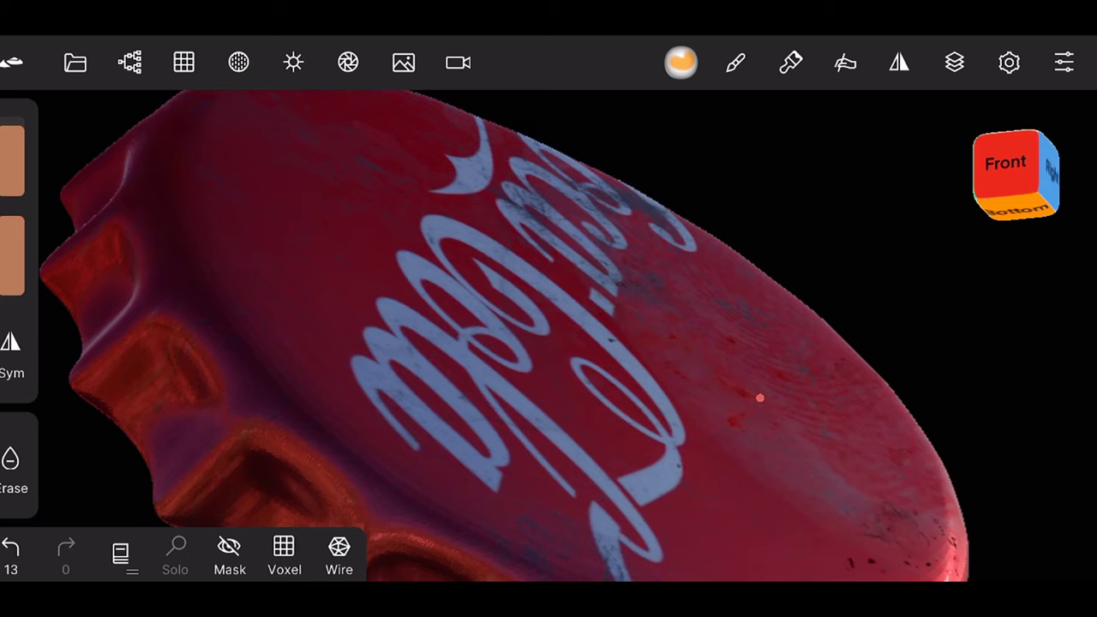
pyautogui.moveTo(922, 357); pyautogui.dragTo(992, 228)
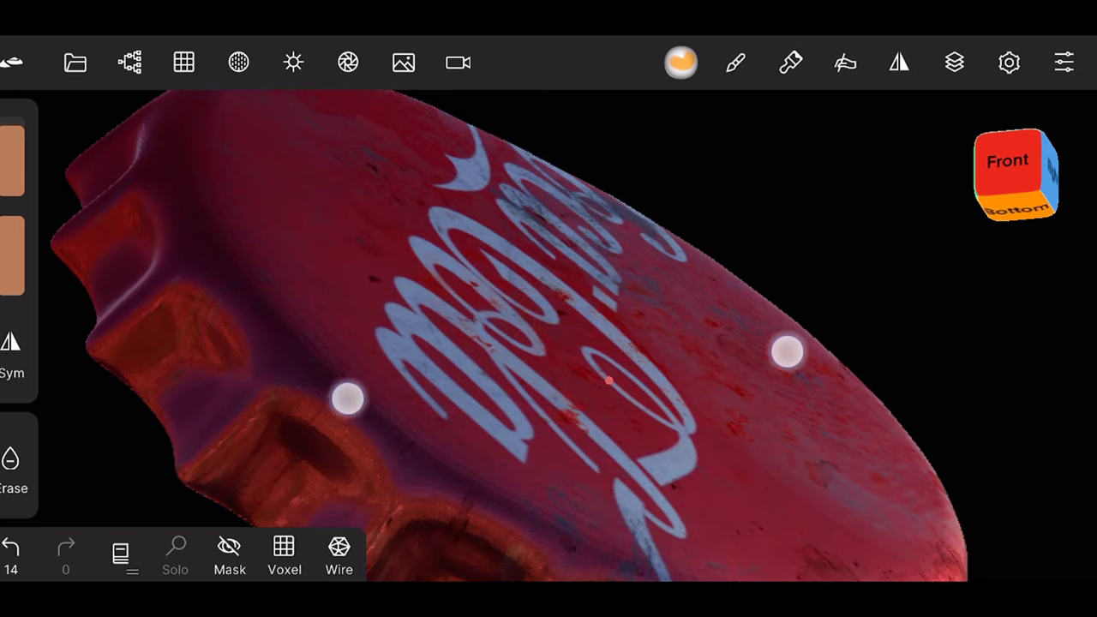
pyautogui.scroll(-3, 549, 394)
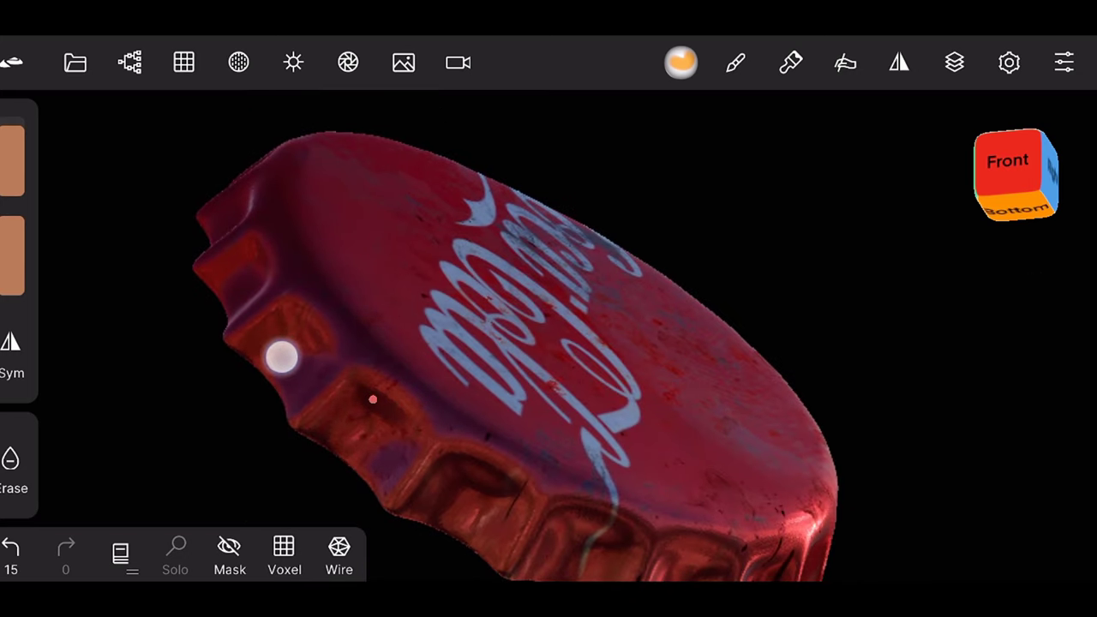
pyautogui.moveTo(295, 343); pyautogui.dragTo(294, 343)
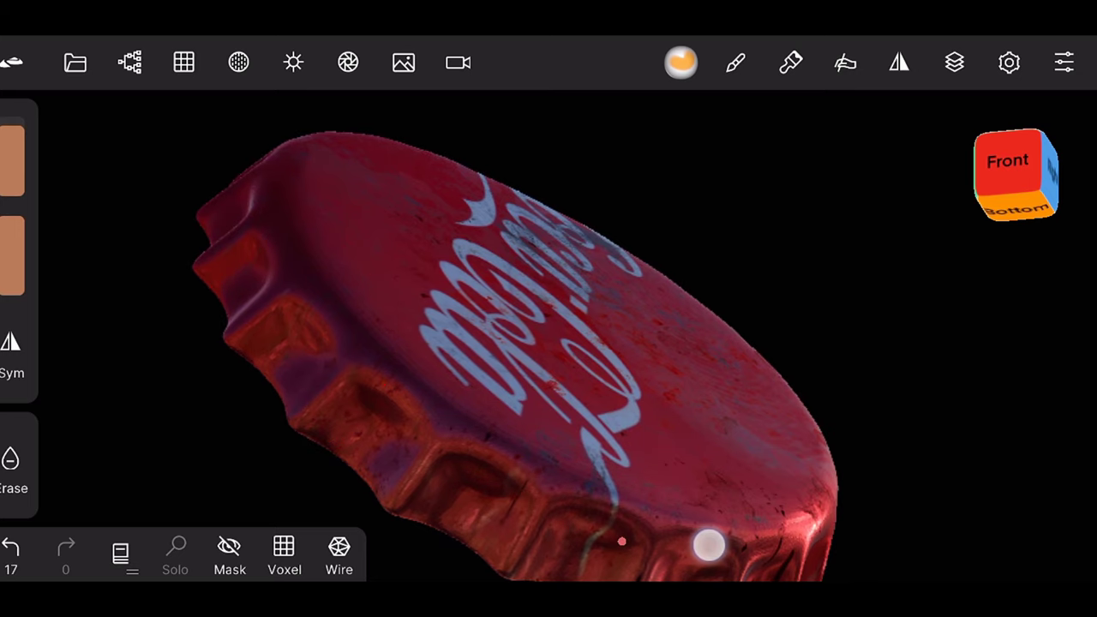
pyautogui.click(909, 453)
pyautogui.click(263, 252)
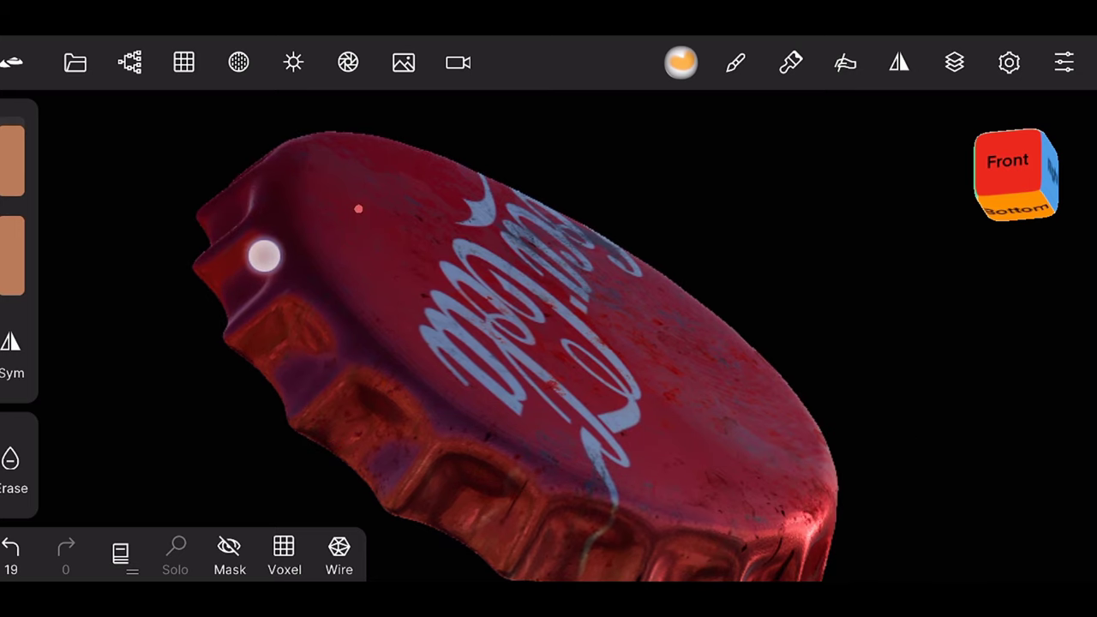
# Orbit to frontal and low side views to review the speckled cap
pyautogui.moveTo(911, 375); pyautogui.dragTo(306, 294)
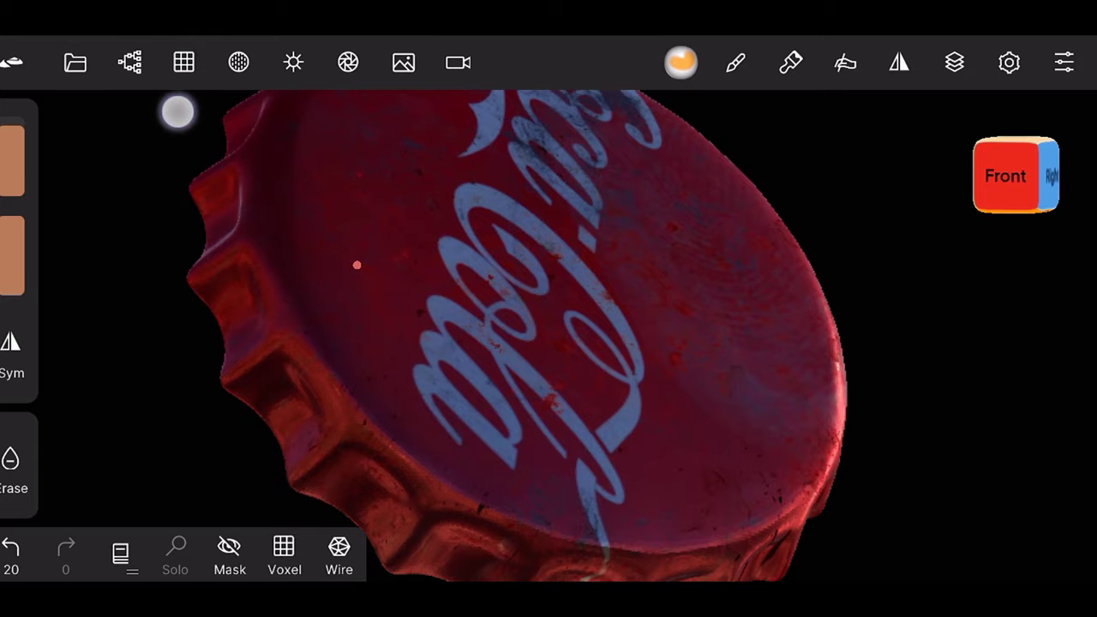
pyautogui.moveTo(957, 378); pyautogui.dragTo(958, 299)
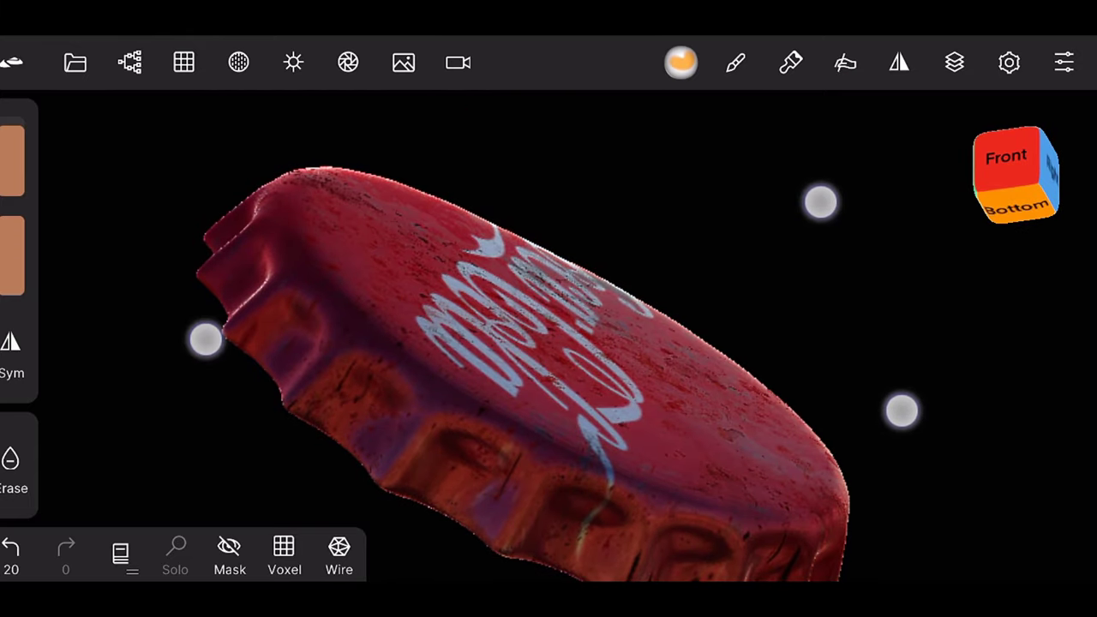
pyautogui.moveTo(864, 411)
pyautogui.mouseDown()
pyautogui.moveTo(912, 397)
pyautogui.moveTo(887, 389)
pyautogui.moveTo(949, 396)
pyautogui.mouseUp()
pyautogui.scroll(-3, 588, 374)
# Update saved camera View 0 to the current angle and paint a stroke along the cap's right edge
pyautogui.click(458, 62)
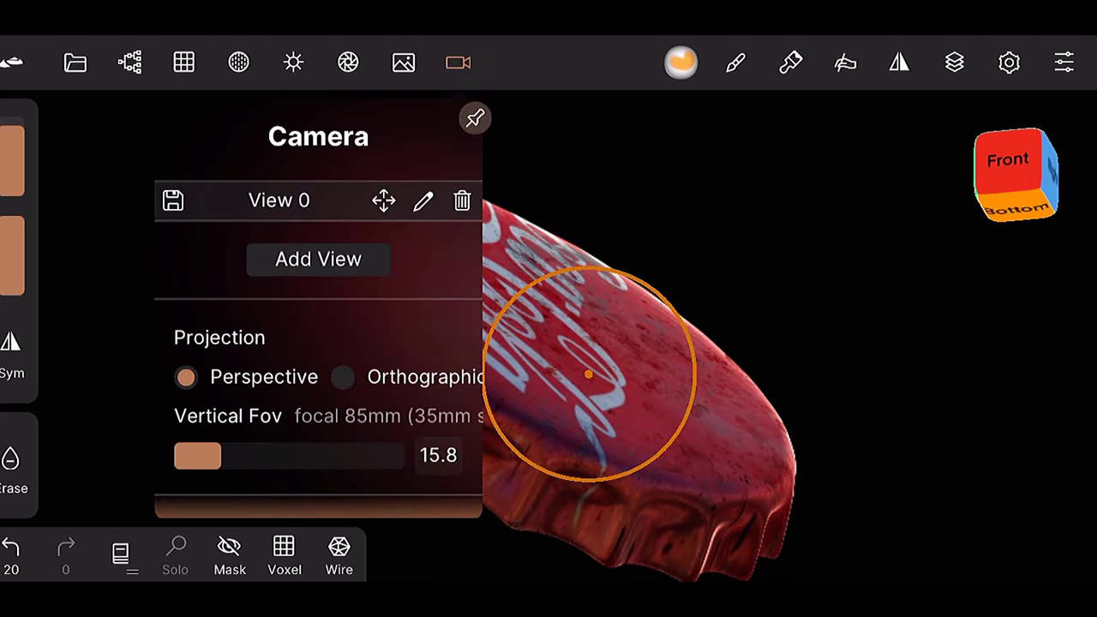
pyautogui.click(171, 200)
pyautogui.click(378, 229)
pyautogui.moveTo(589, 368); pyautogui.dragTo(890, 371)
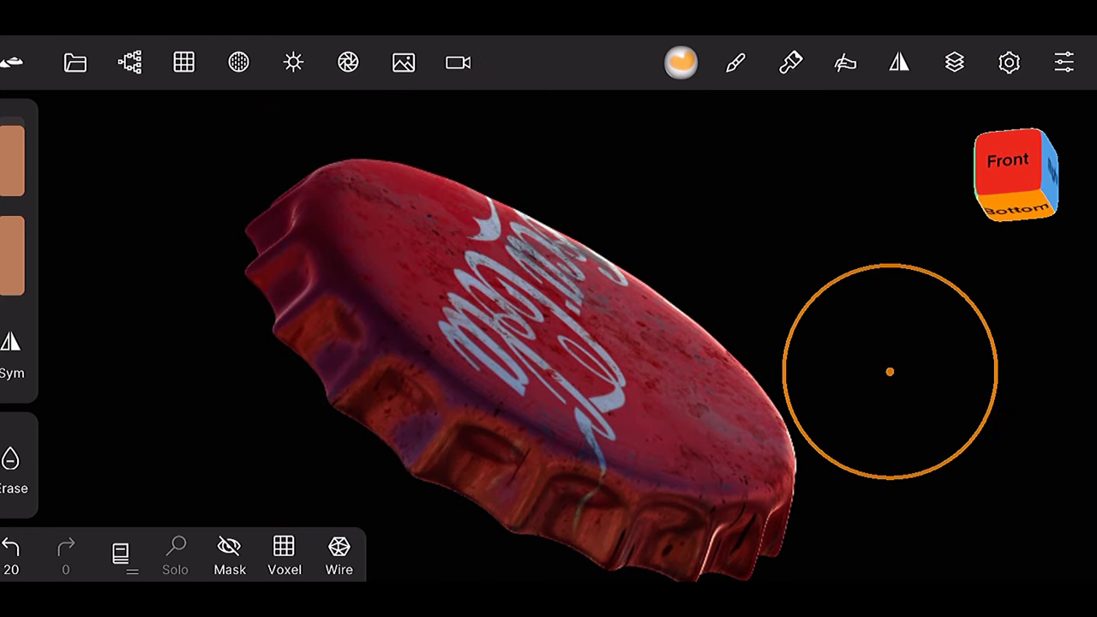
pyautogui.moveTo(734, 365); pyautogui.dragTo(771, 379)
# Switch to the Stamp tool and give it the scratch map alpha
pyautogui.click(790, 62)
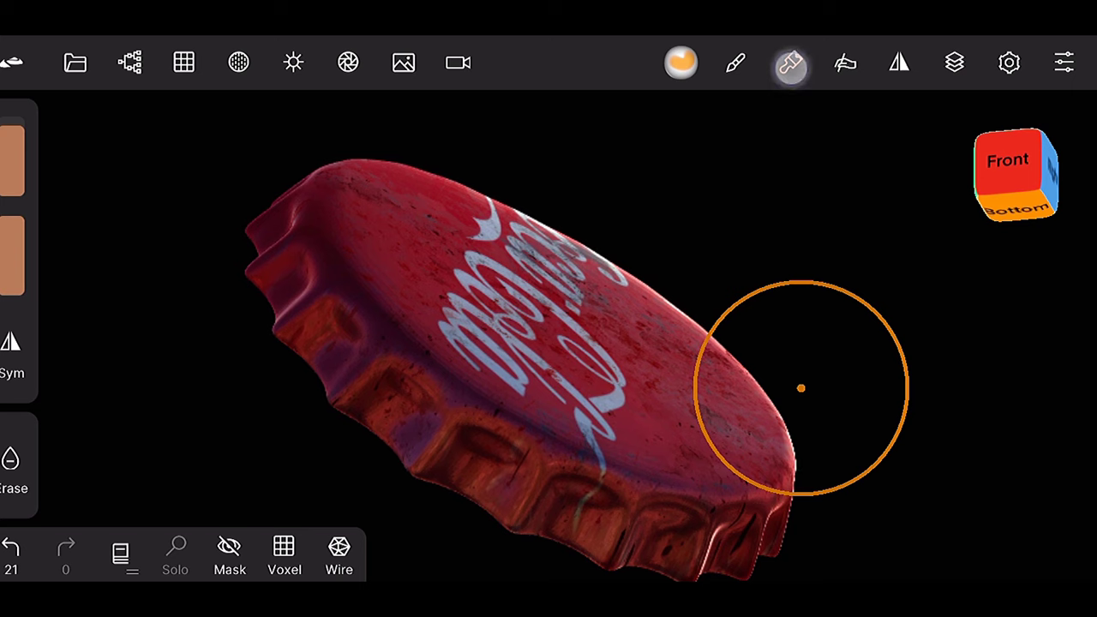
pyautogui.click(681, 61)
pyautogui.click(1074, 371)
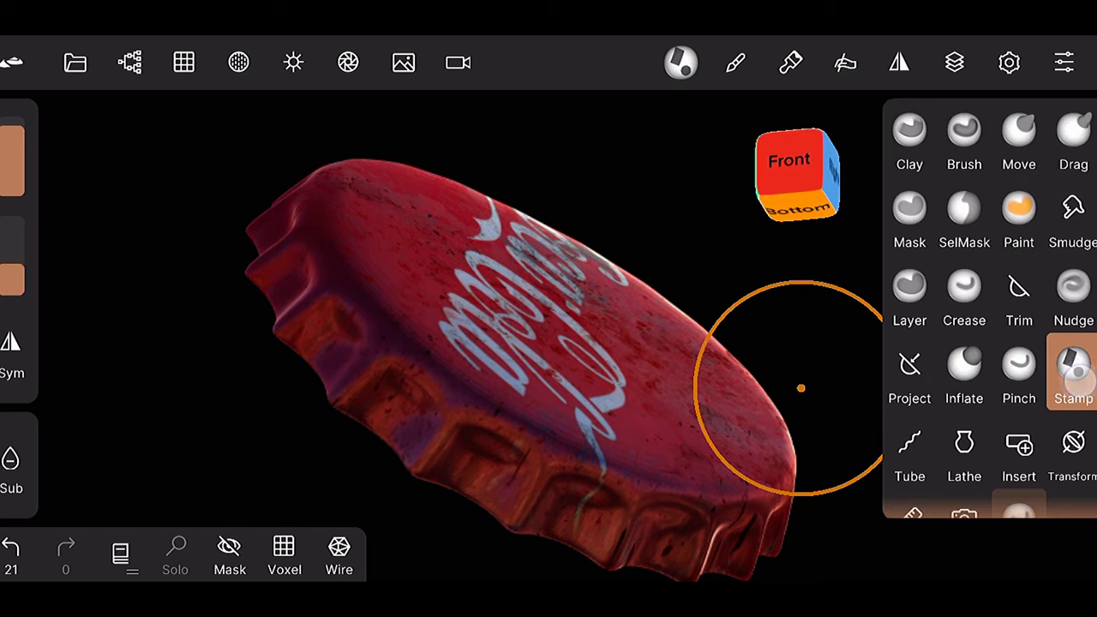
pyautogui.click(736, 62)
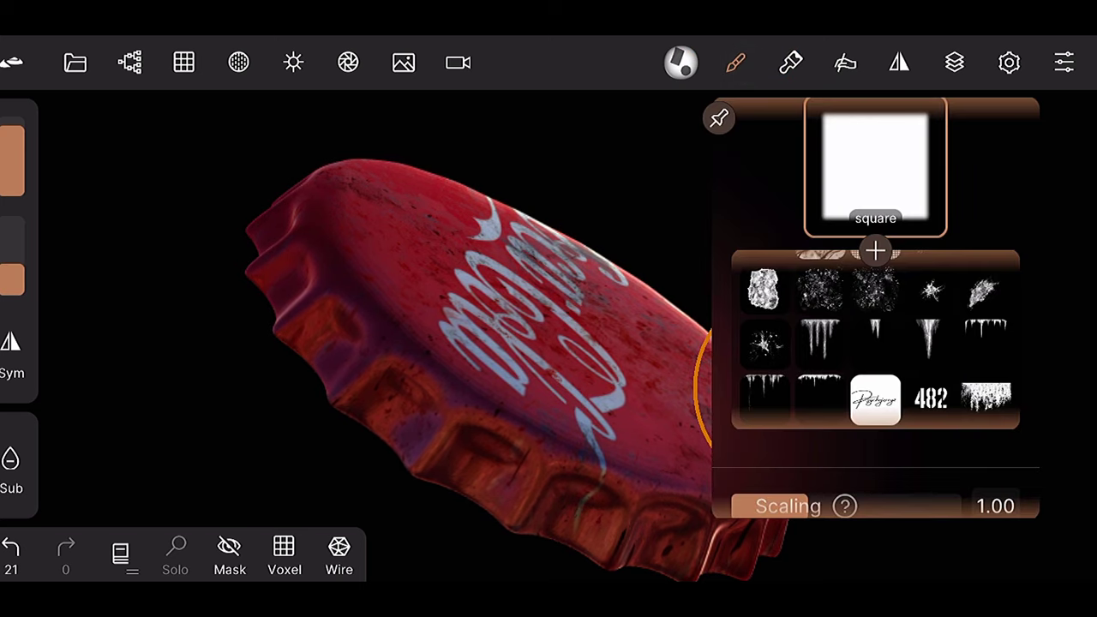
pyautogui.moveTo(932, 310); pyautogui.dragTo(933, 421)
pyautogui.click(821, 290)
pyautogui.click(931, 290)
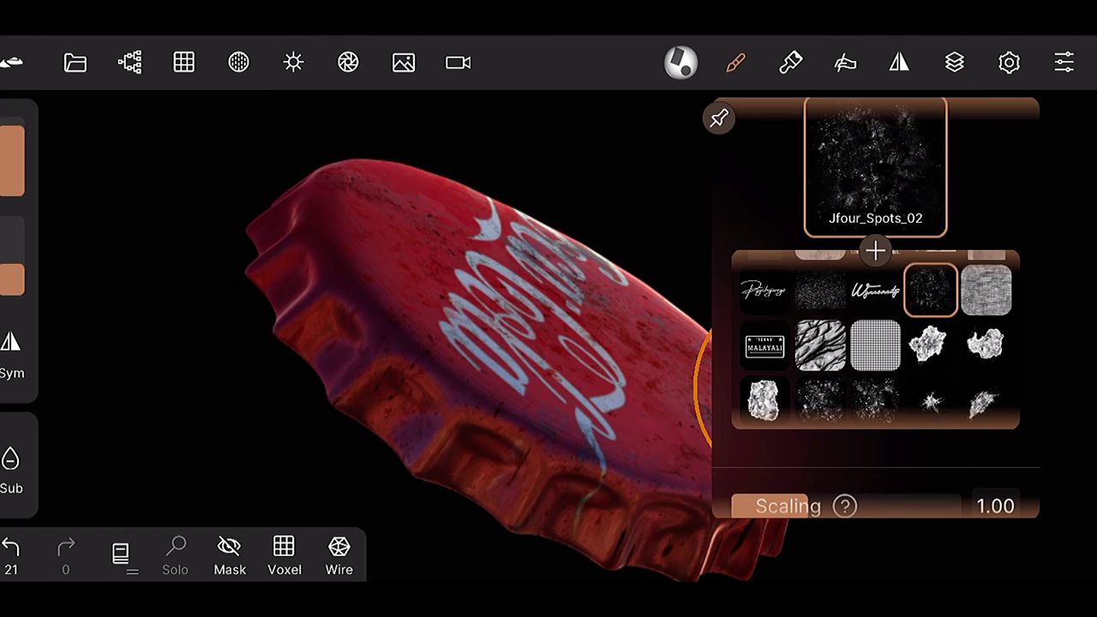
pyautogui.click(820, 290)
pyautogui.click(875, 163)
# Lower stamp intensity to 2%, stamp scratches across the right rim, then undo it
pyautogui.moveTo(12, 274); pyautogui.dragTo(12, 294)
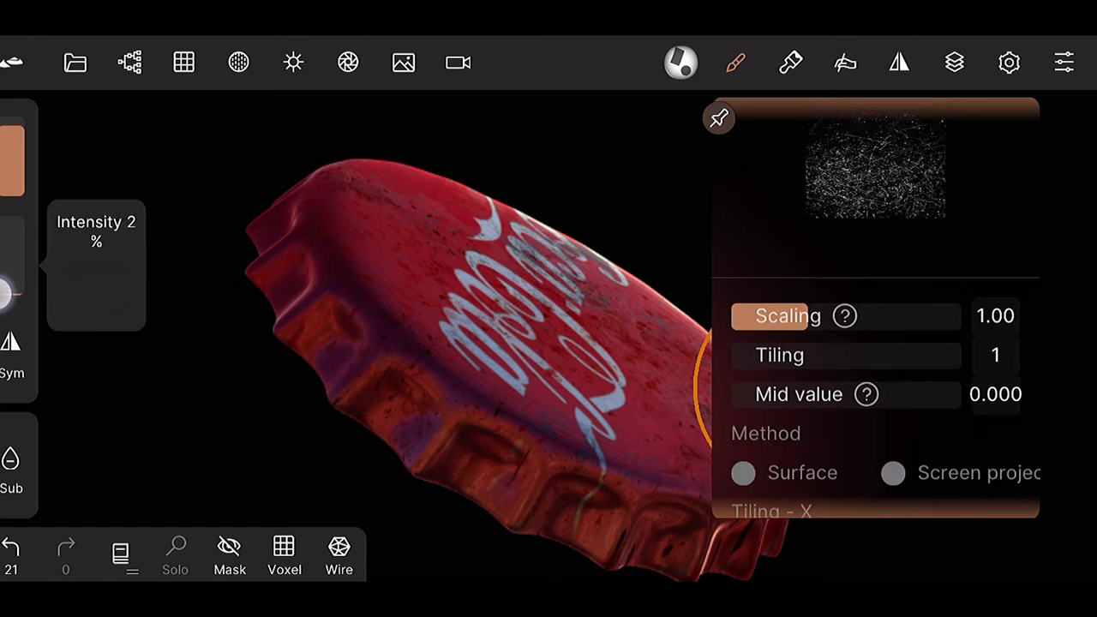
pyautogui.click(735, 62)
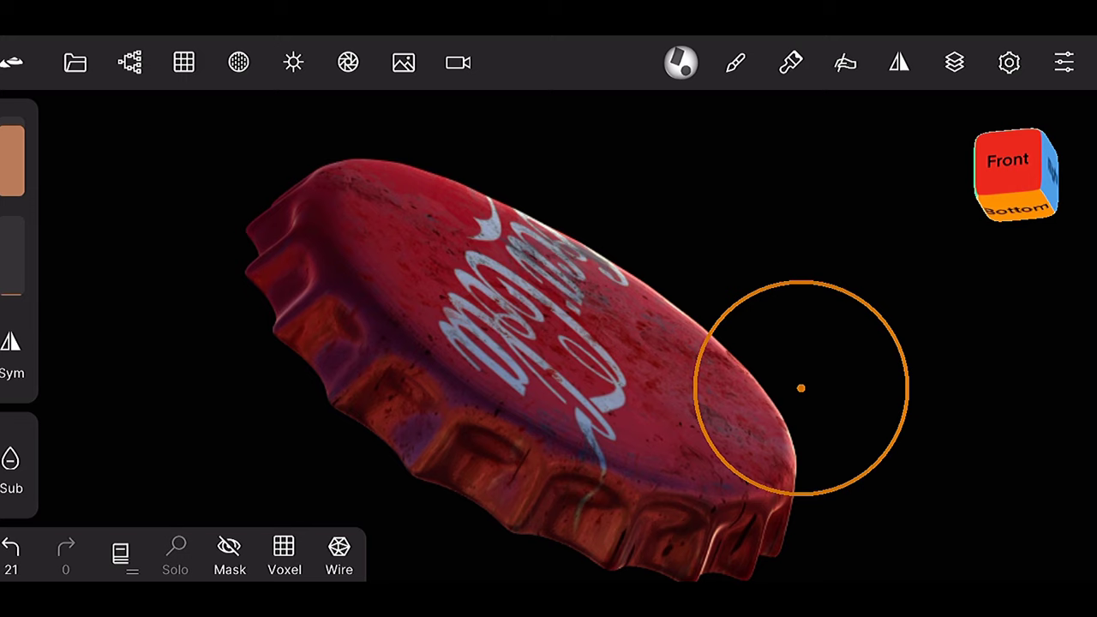
pyautogui.moveTo(648, 374); pyautogui.dragTo(709, 391)
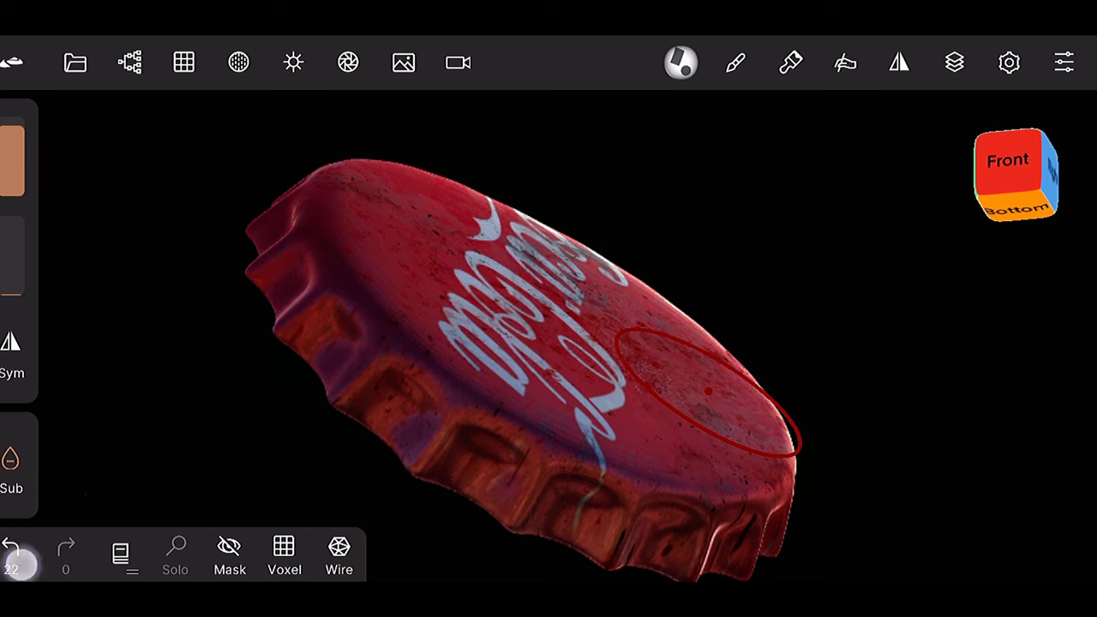
pyautogui.click(21, 563)
# Set the stamp falloff to Custom and lower the curve's peak to mid-height
pyautogui.click(736, 61)
pyautogui.moveTo(961, 443); pyautogui.dragTo(961, 171)
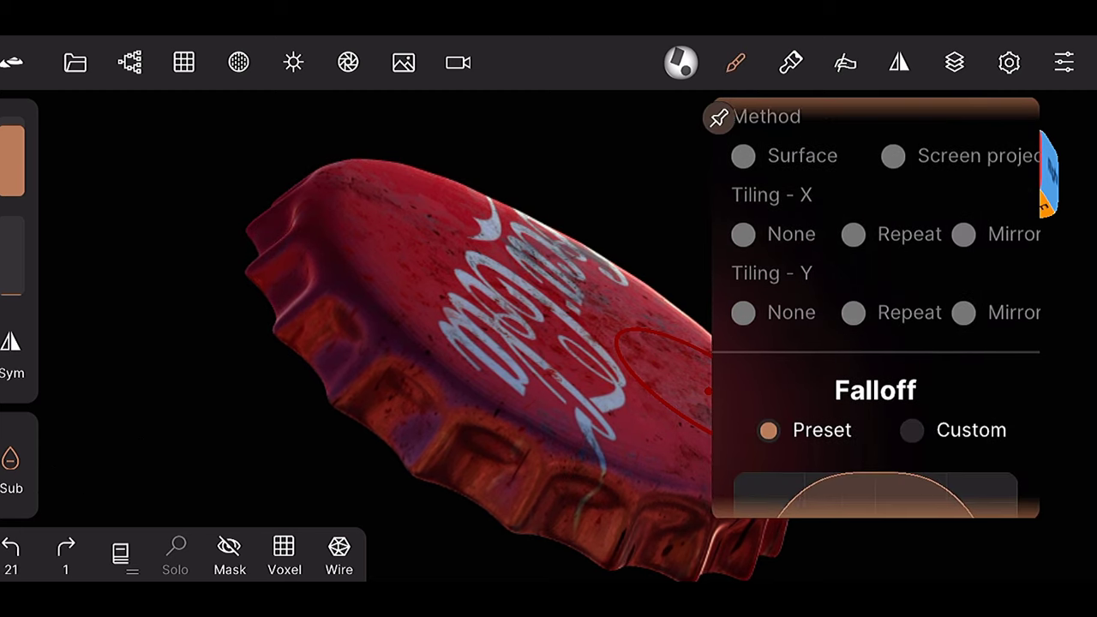
pyautogui.click(912, 166)
pyautogui.moveTo(878, 243); pyautogui.dragTo(884, 307)
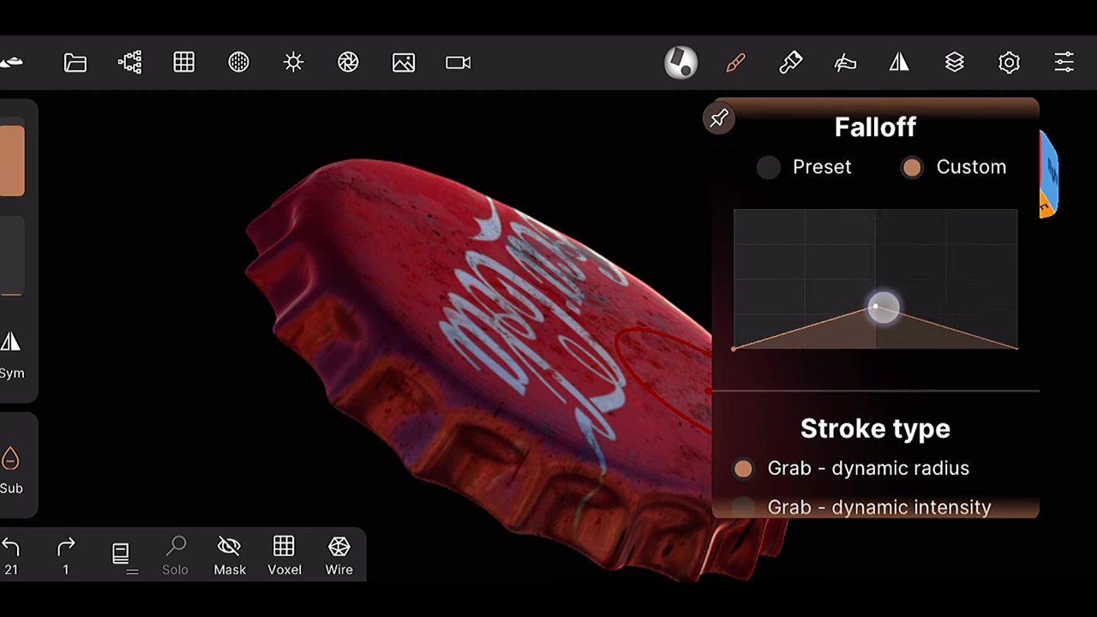
pyautogui.click(690, 399)
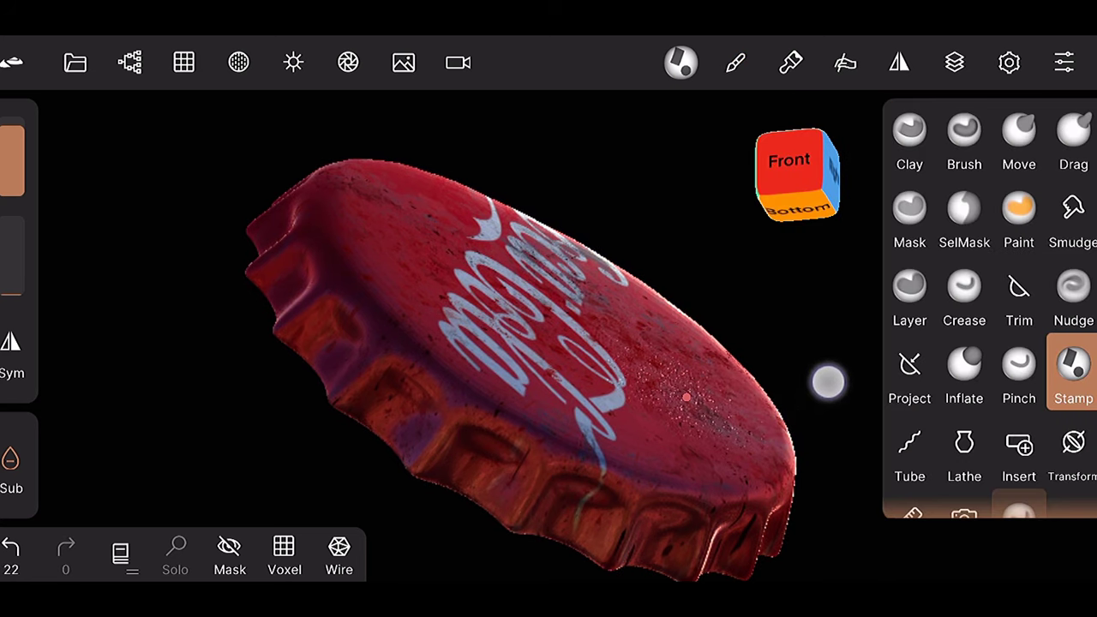
# Stamp scratched metal texture over the cap top, white lettering, and left and front rims
pyautogui.moveTo(832, 377); pyautogui.dragTo(762, 343)
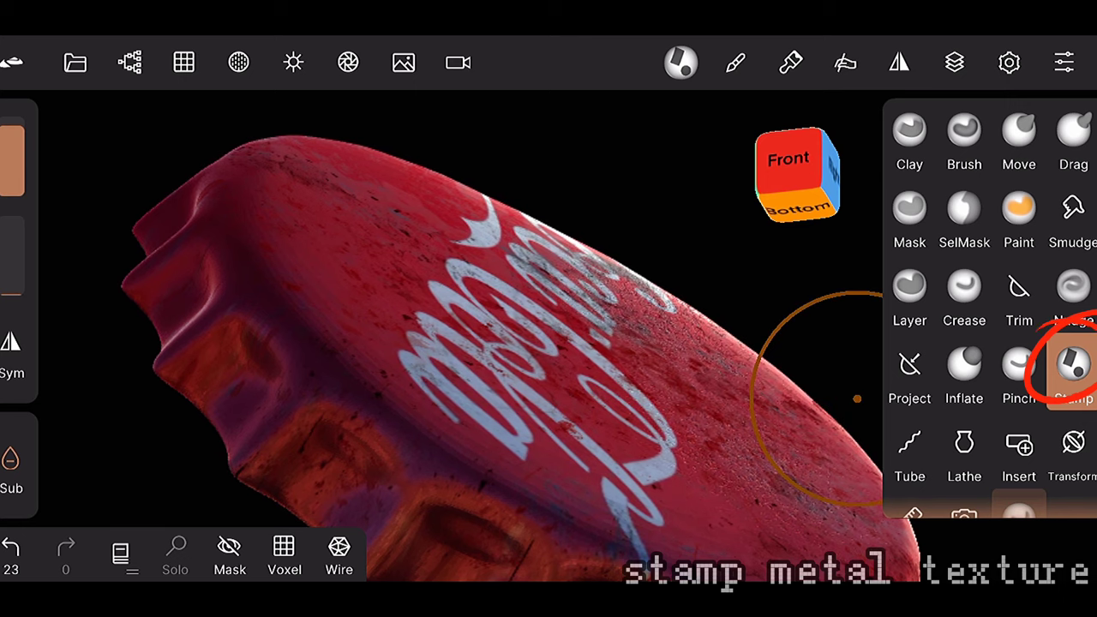
pyautogui.moveTo(762, 343); pyautogui.dragTo(855, 397)
pyautogui.moveTo(300, 140); pyautogui.dragTo(184, 112)
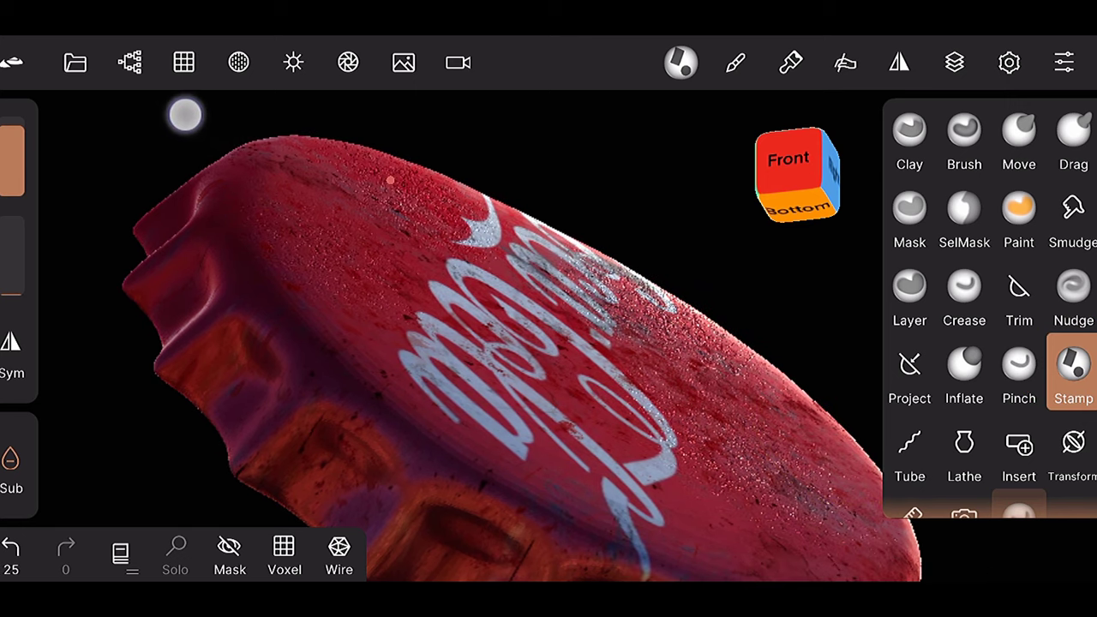
pyautogui.moveTo(276, 172); pyautogui.dragTo(245, 142)
pyautogui.moveTo(559, 442); pyautogui.dragTo(730, 384)
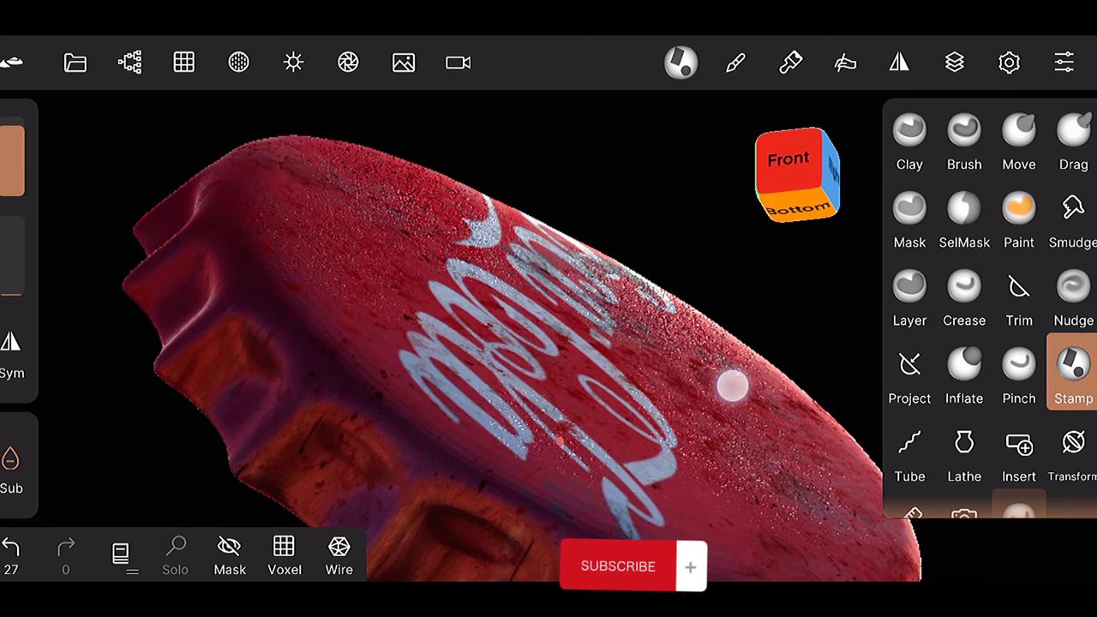
pyautogui.moveTo(800, 379); pyautogui.dragTo(834, 372)
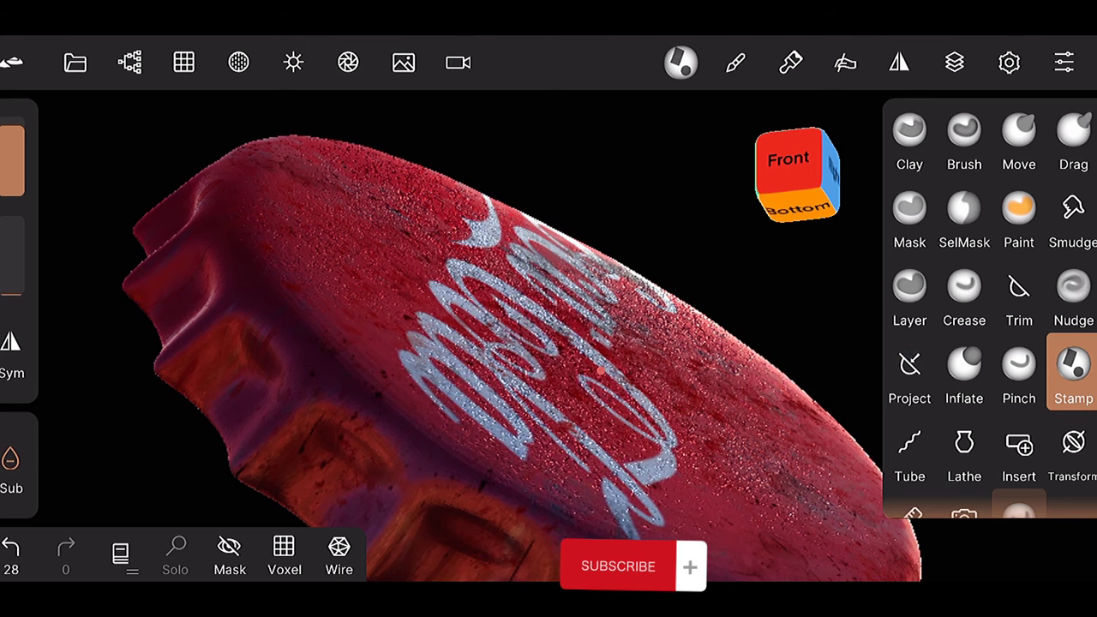
pyautogui.moveTo(566, 352); pyautogui.dragTo(882, 342)
pyautogui.moveTo(255, 312); pyautogui.dragTo(158, 267)
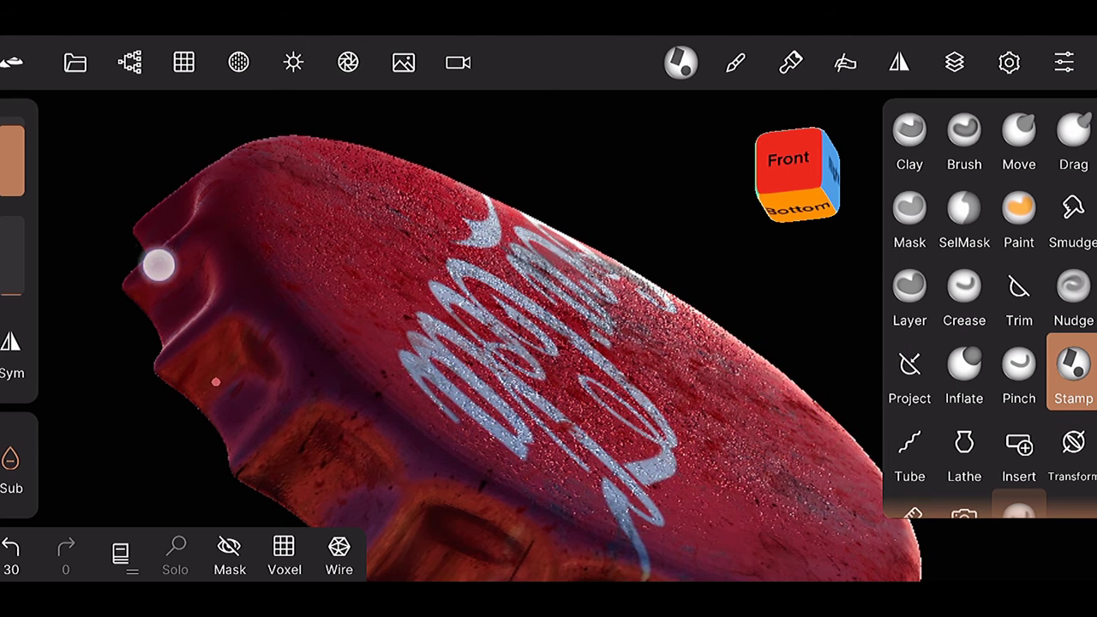
pyautogui.moveTo(134, 215)
pyautogui.mouseDown()
pyautogui.moveTo(245, 360)
pyautogui.moveTo(707, 426)
pyautogui.mouseUp()
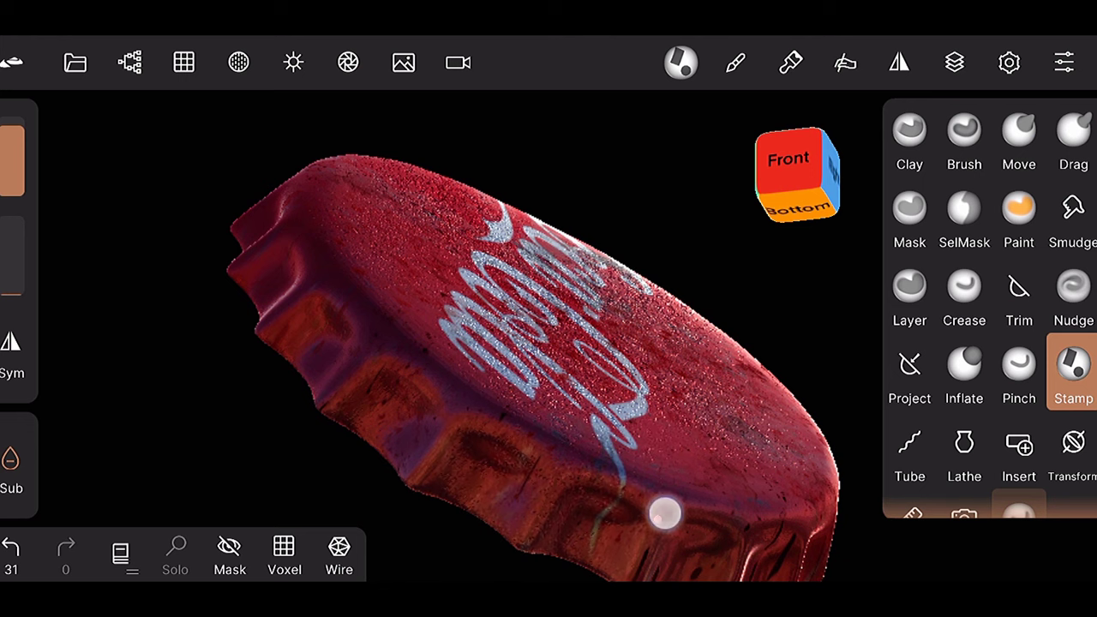
pyautogui.moveTo(869, 418); pyautogui.dragTo(643, 286)
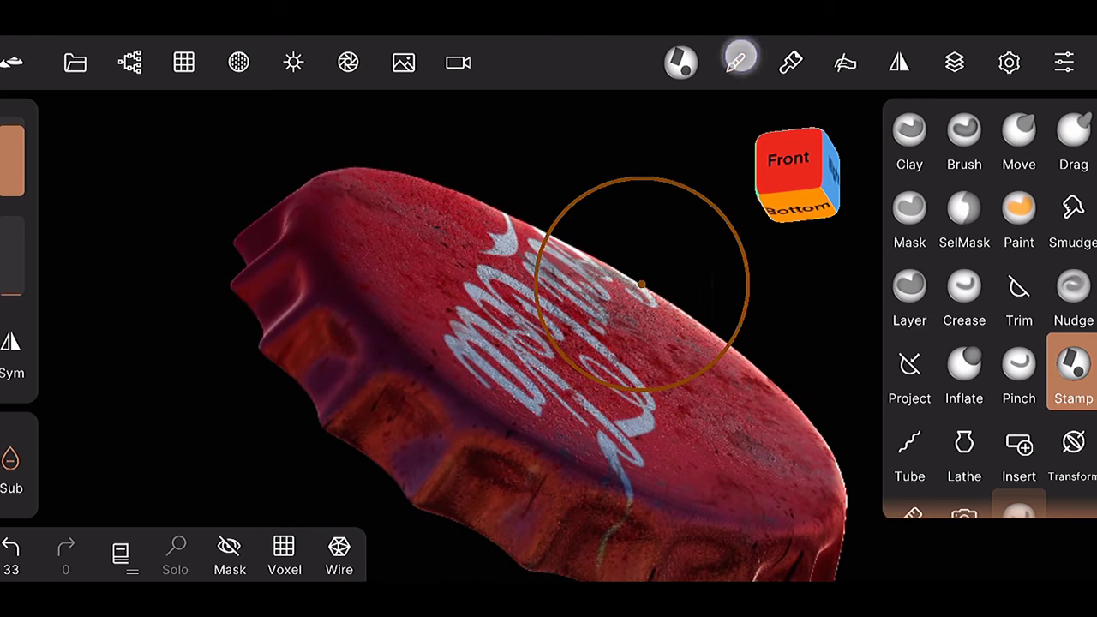
# Raise the falloff curve's peak to the top and choose the Jfour_Splatter_03 alpha
pyautogui.click(735, 62)
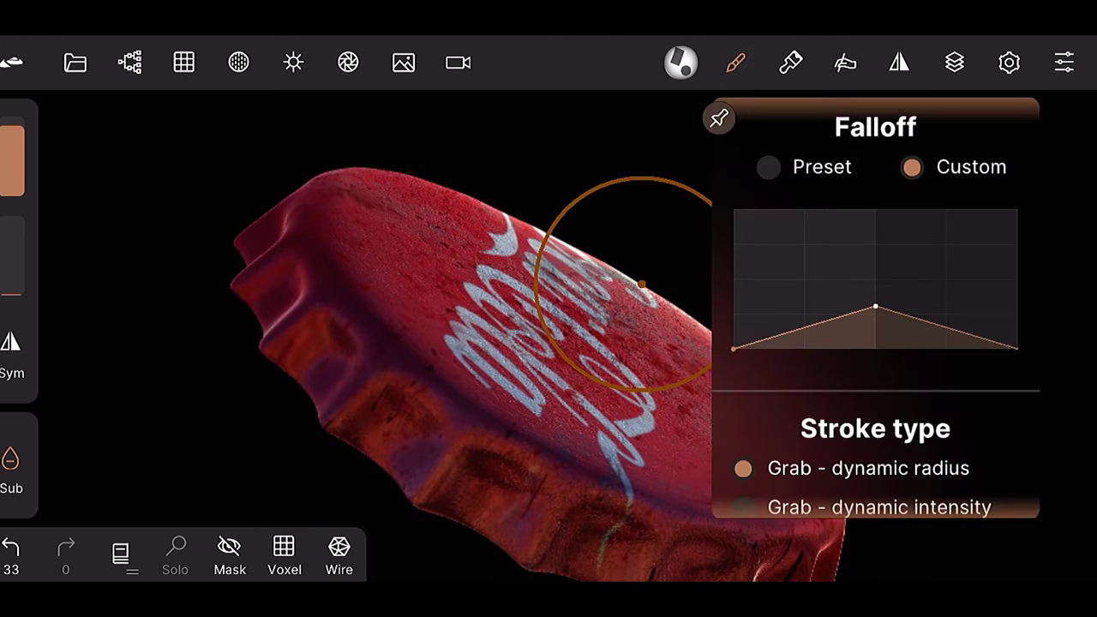
pyautogui.moveTo(876, 306); pyautogui.dragTo(876, 211)
pyautogui.moveTo(932, 171); pyautogui.dragTo(940, 460)
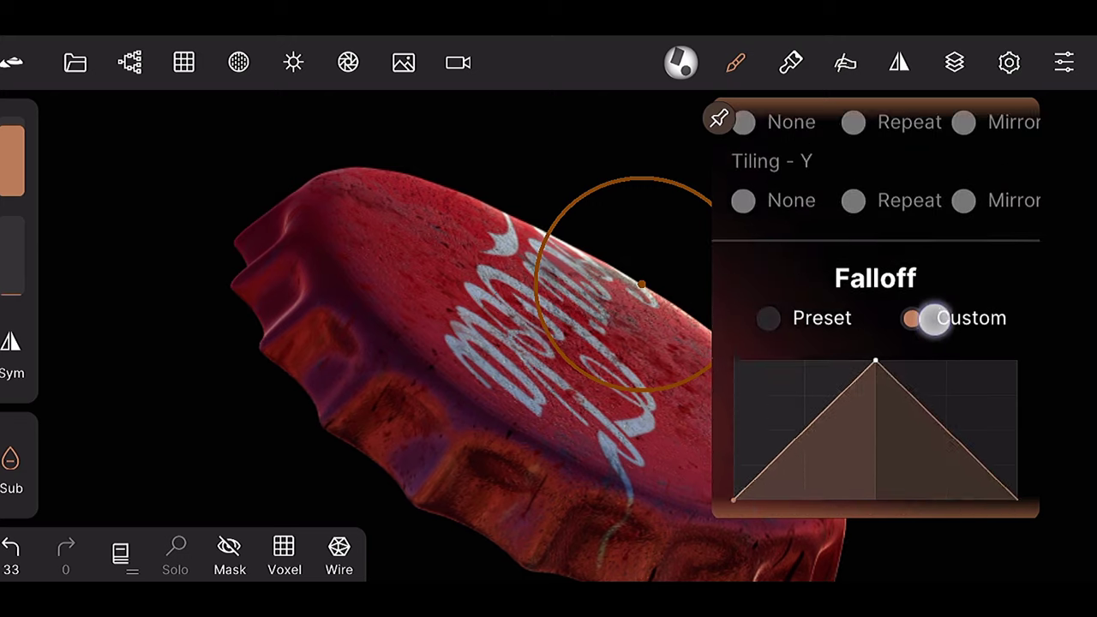
pyautogui.click(916, 368)
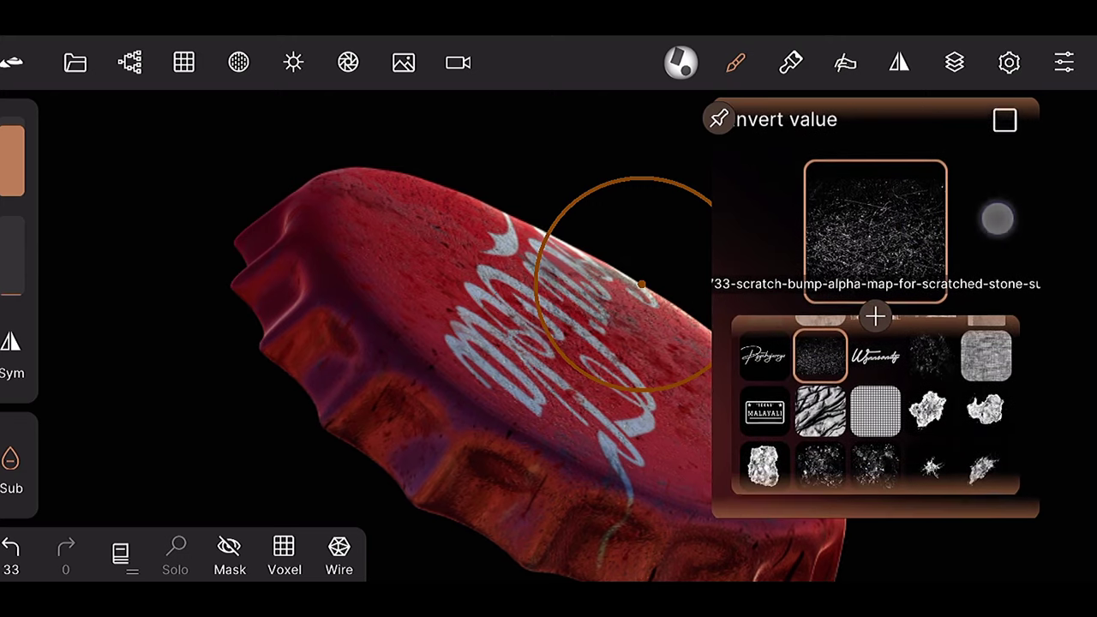
pyautogui.moveTo(997, 218); pyautogui.dragTo(1003, 367)
pyautogui.click(931, 398)
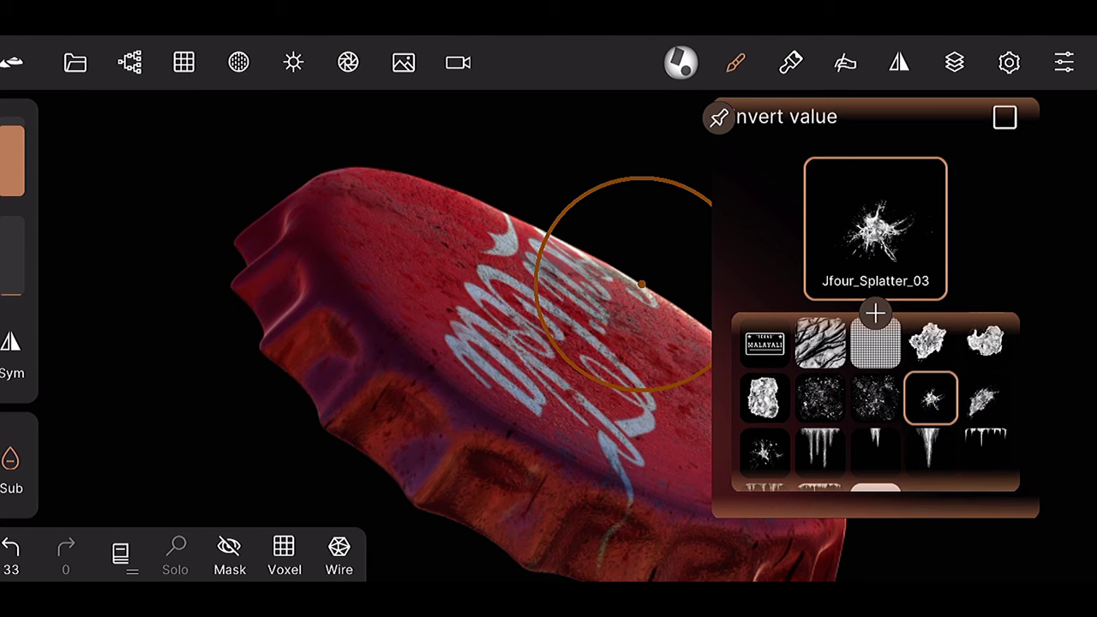
# Enable material painting with an orange rust preset, colour #7c1b00, roughness 0.396, metalness 1.000
pyautogui.click(791, 62)
pyautogui.moveTo(928, 154); pyautogui.dragTo(929, 515)
pyautogui.click(1057, 174)
pyautogui.moveTo(1035, 347); pyautogui.dragTo(1035, 176)
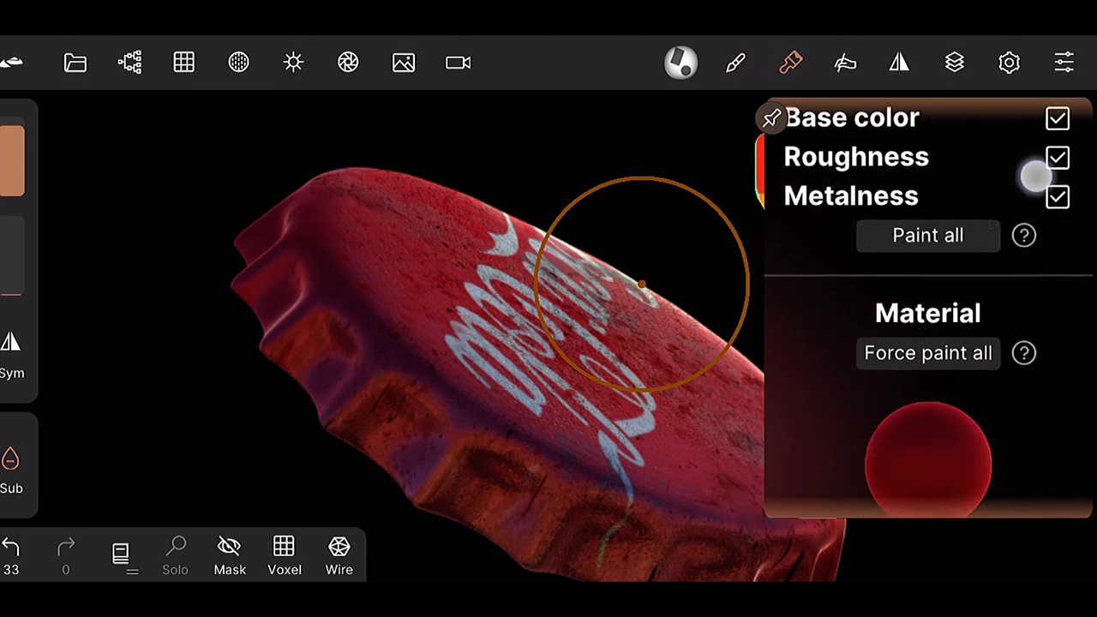
pyautogui.click(929, 137)
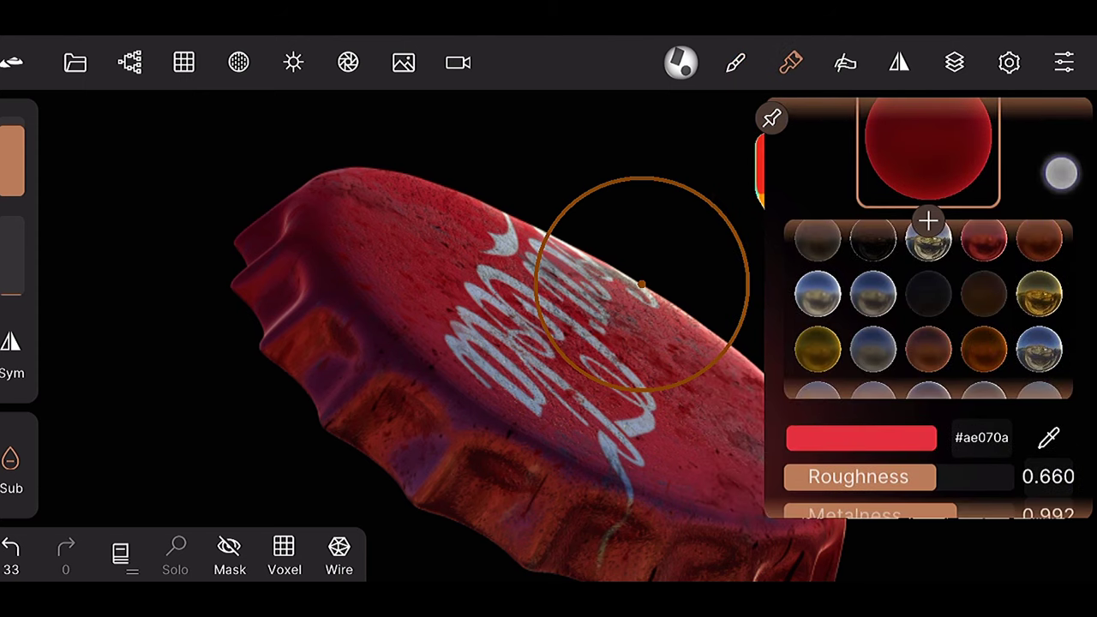
pyautogui.moveTo(1040, 360); pyautogui.dragTo(1049, 225)
pyautogui.click(929, 255)
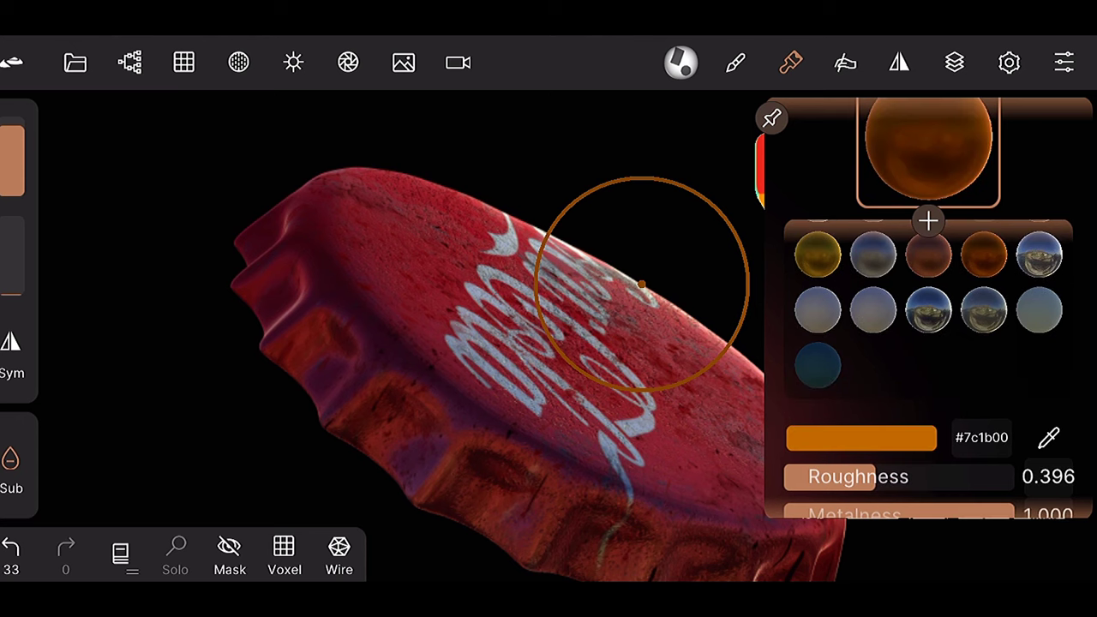
pyautogui.click(861, 439)
pyautogui.moveTo(912, 394); pyautogui.dragTo(898, 433)
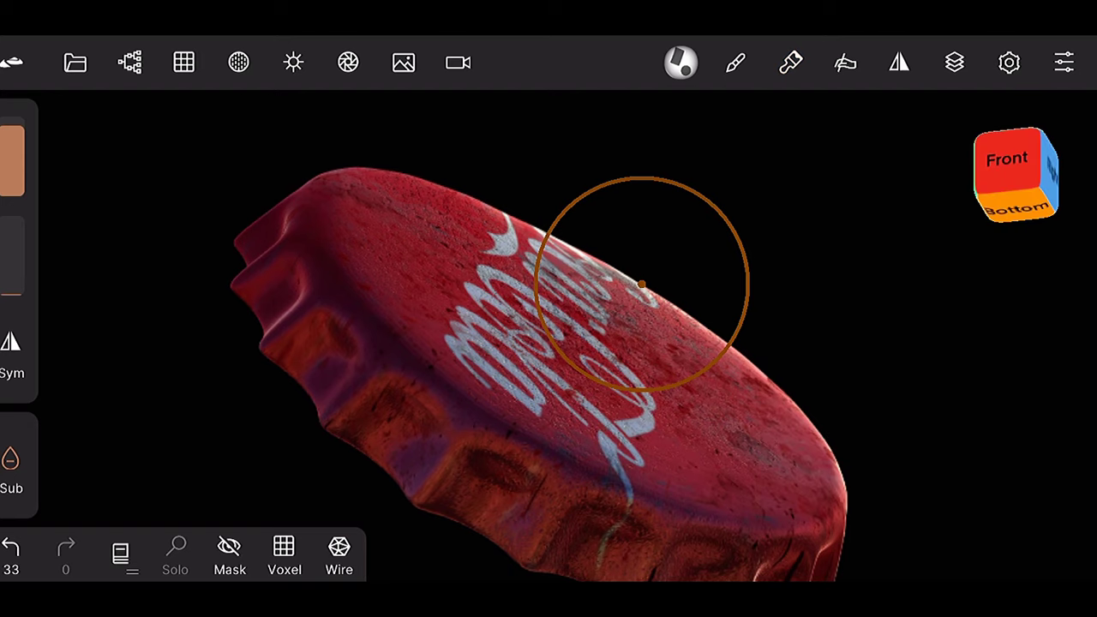
pyautogui.scroll(5, 549, 291)
# Dab a small rust spot on the cap, then select a chrome metal paint material
pyautogui.click(314, 276)
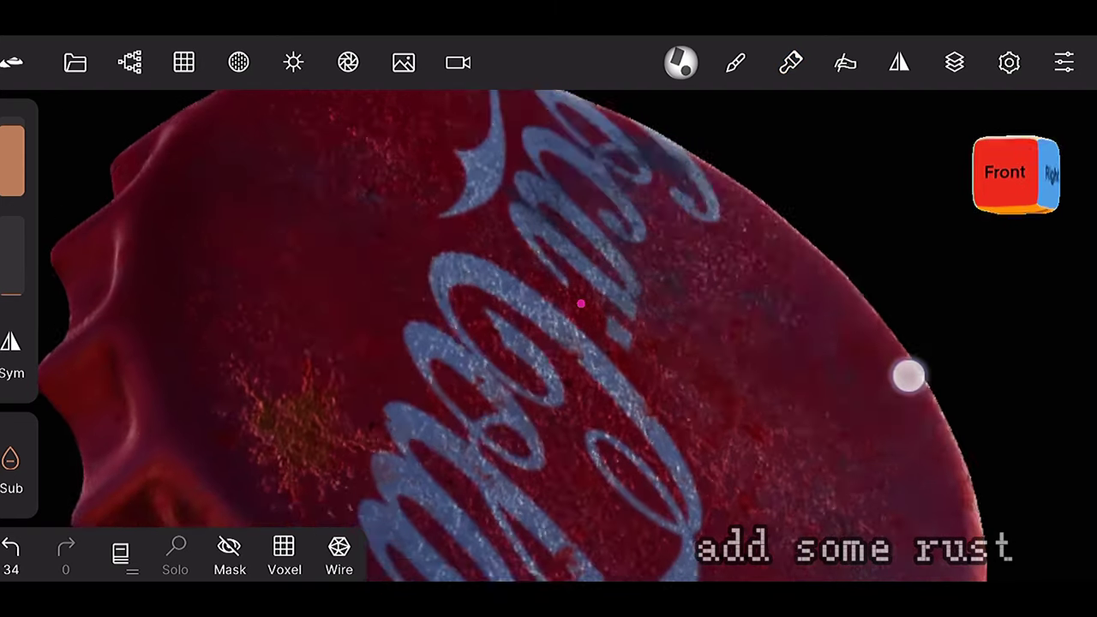
pyautogui.moveTo(909, 375); pyautogui.dragTo(917, 354)
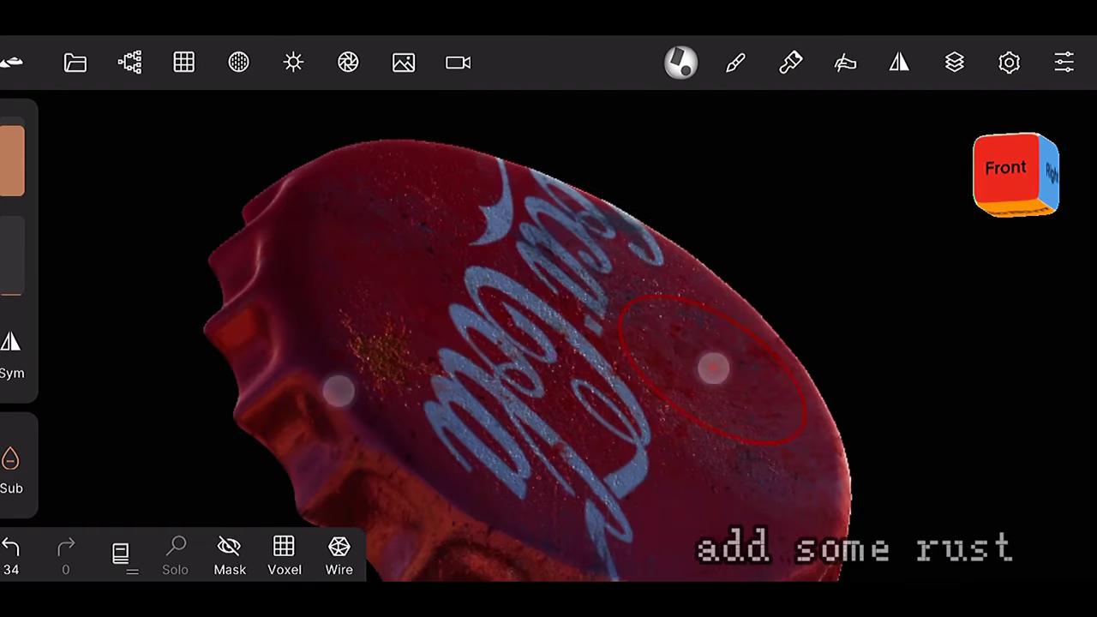
pyautogui.click(790, 62)
pyautogui.scroll(-3, 928, 342)
pyautogui.scroll(3, 928, 343)
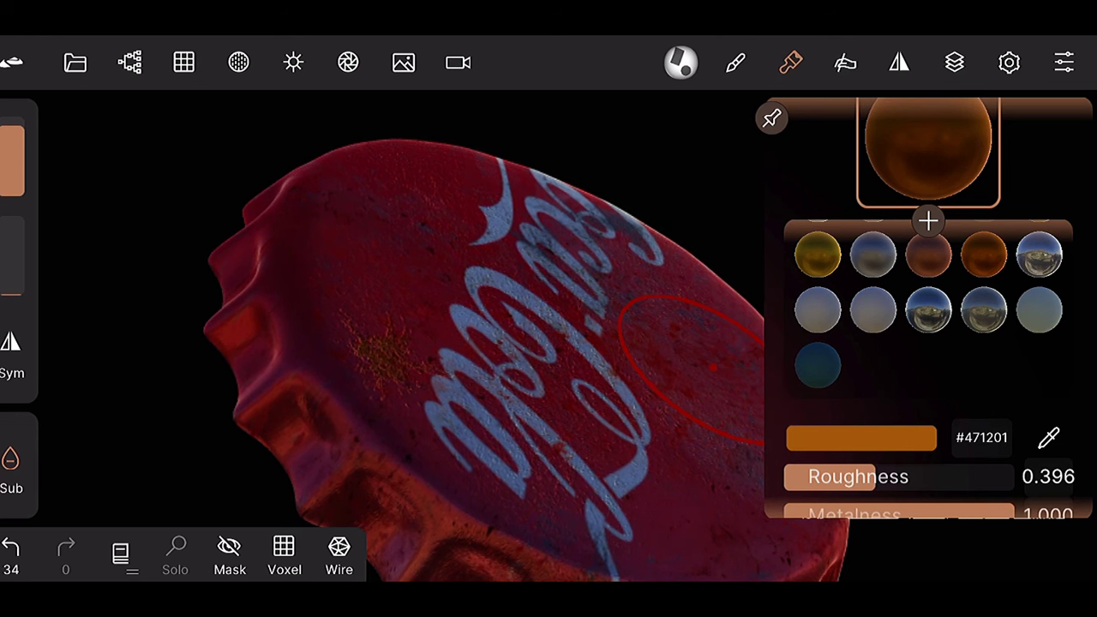
pyautogui.click(935, 304)
# Stamp bare-metal splatters to the left and right of the logo
pyautogui.click(332, 268)
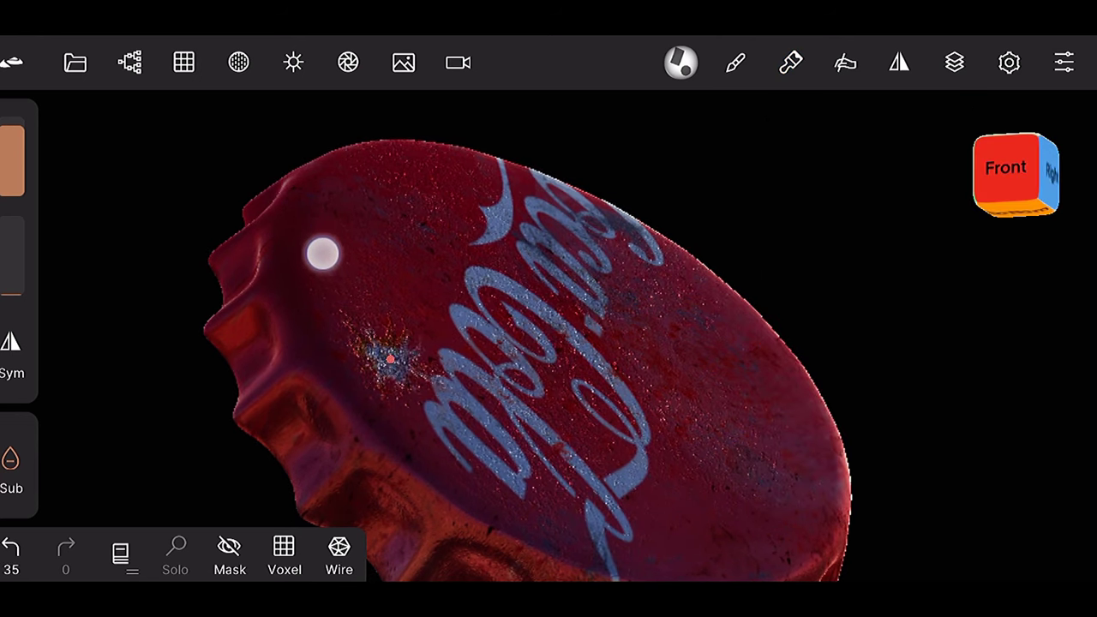
pyautogui.moveTo(946, 331)
pyautogui.mouseDown()
pyautogui.moveTo(897, 365)
pyautogui.moveTo(958, 311)
pyautogui.moveTo(897, 228)
pyautogui.moveTo(1077, 208)
pyautogui.mouseUp()
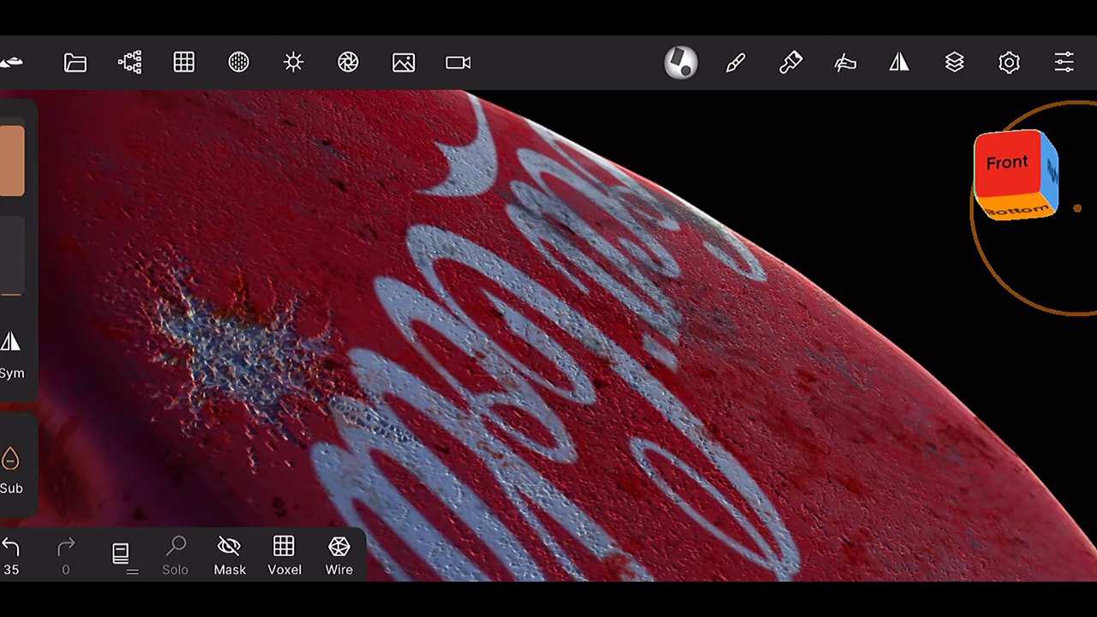
pyautogui.scroll(-3, 495, 339)
pyautogui.moveTo(705, 286); pyautogui.dragTo(869, 245)
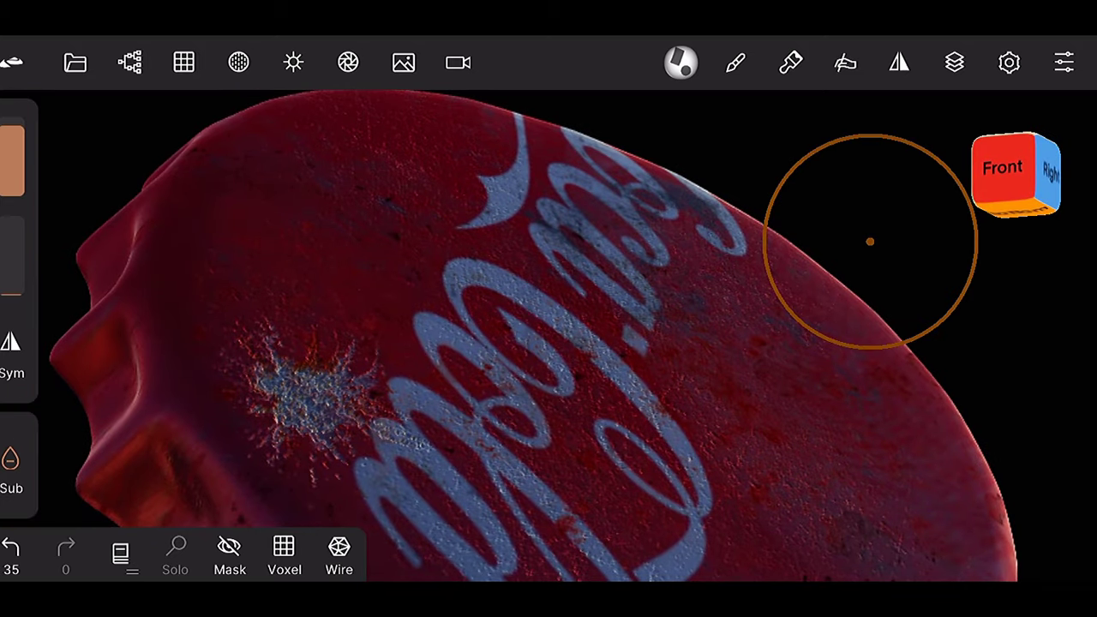
pyautogui.click(856, 363)
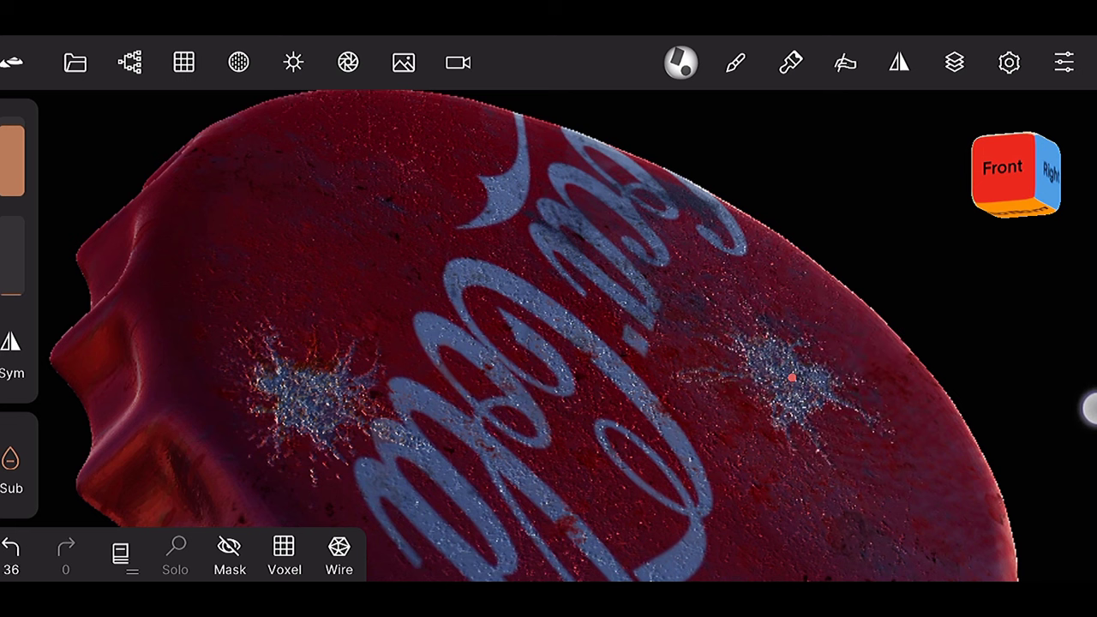
# Switch the paint to the copper rust material and reframe the whole cap face
pyautogui.click(790, 62)
pyautogui.click(929, 257)
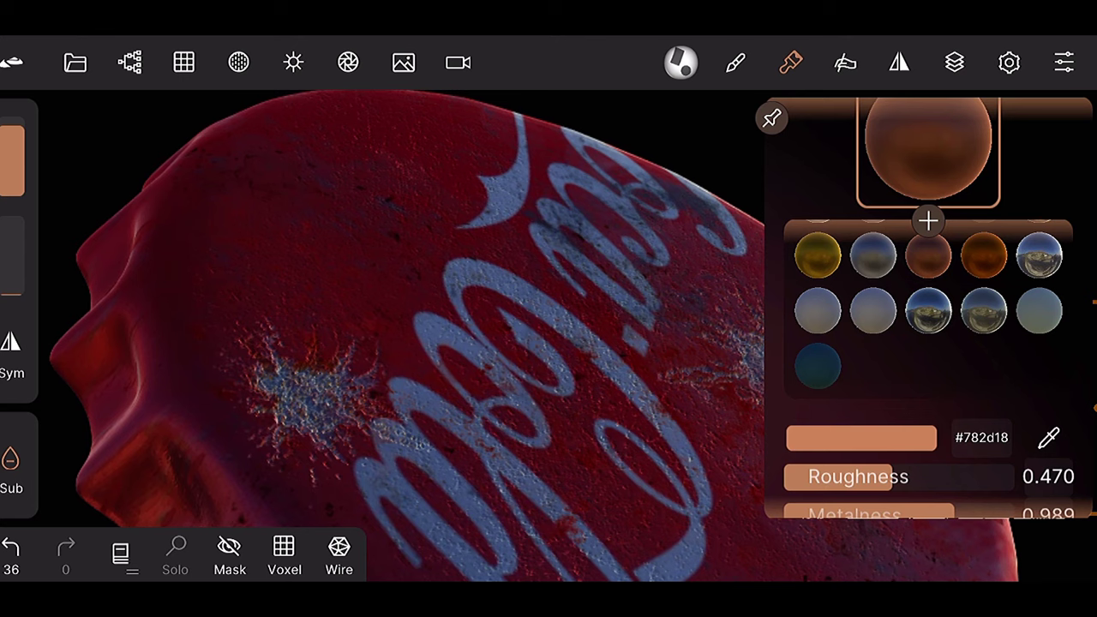
pyautogui.click(680, 62)
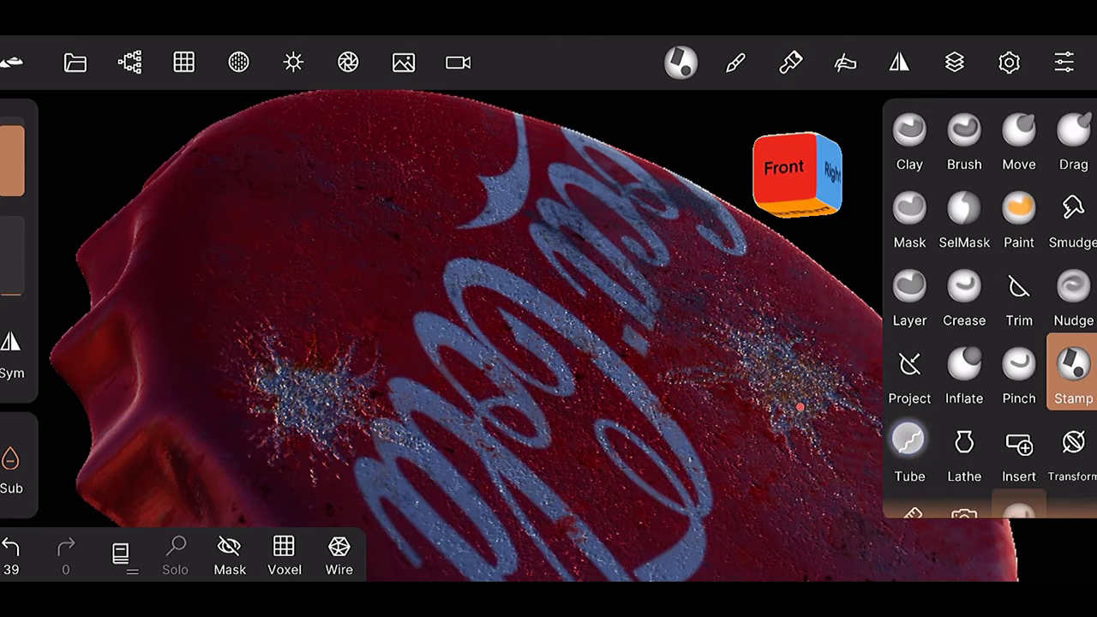
pyautogui.moveTo(894, 191); pyautogui.dragTo(897, 189)
pyautogui.scroll(-3, 618, 461)
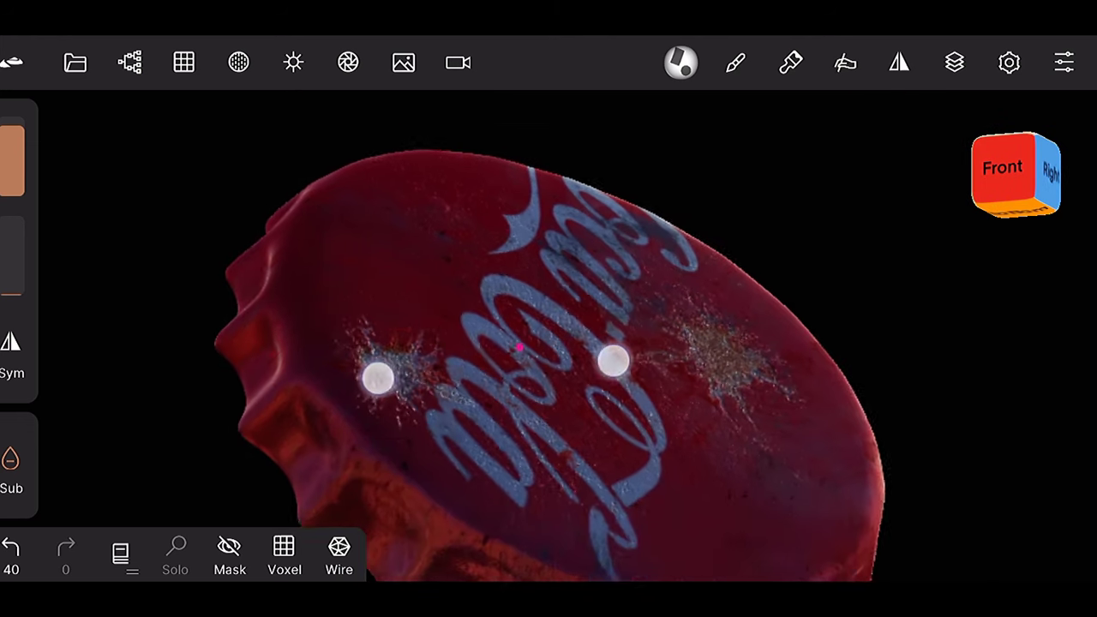
pyautogui.moveTo(925, 456); pyautogui.dragTo(911, 333)
pyautogui.scroll(5, 910, 333)
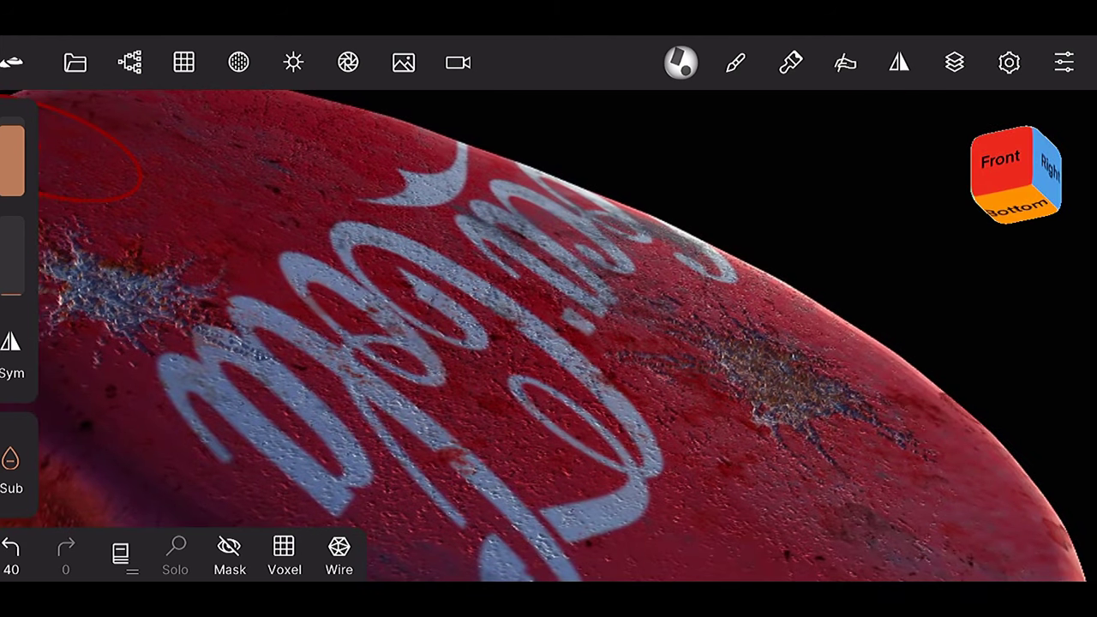
pyautogui.scroll(-3, 766, 285)
pyautogui.click(735, 61)
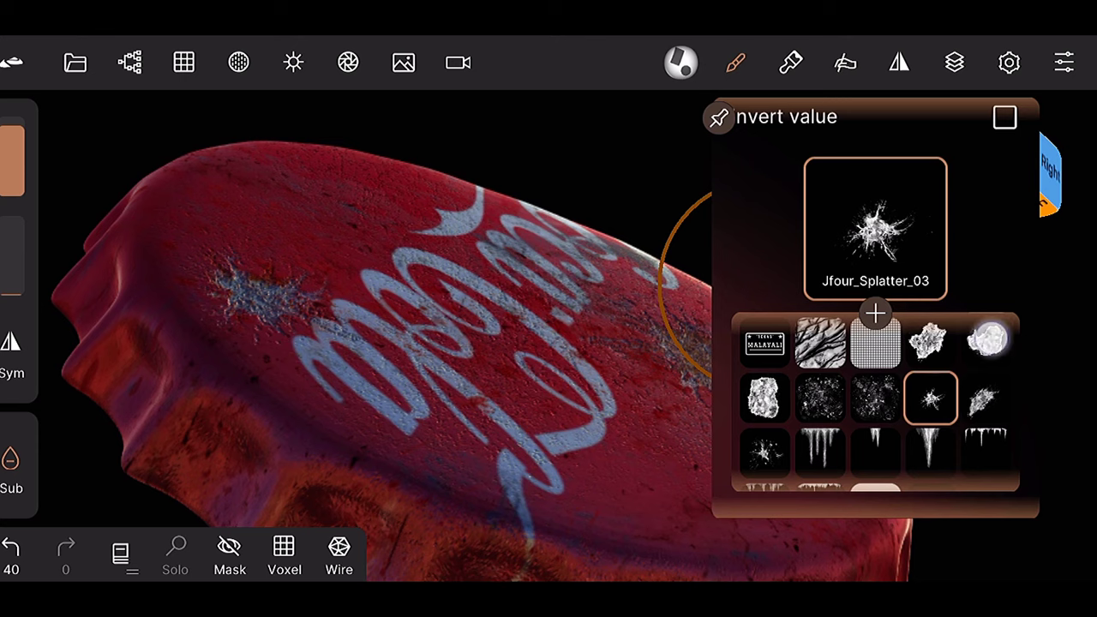
# Choose the Jfour_Stain_02 alpha and stamp copper stains over the upper cap
pyautogui.click(987, 341)
pyautogui.click(736, 61)
pyautogui.moveTo(673, 460); pyautogui.dragTo(832, 455)
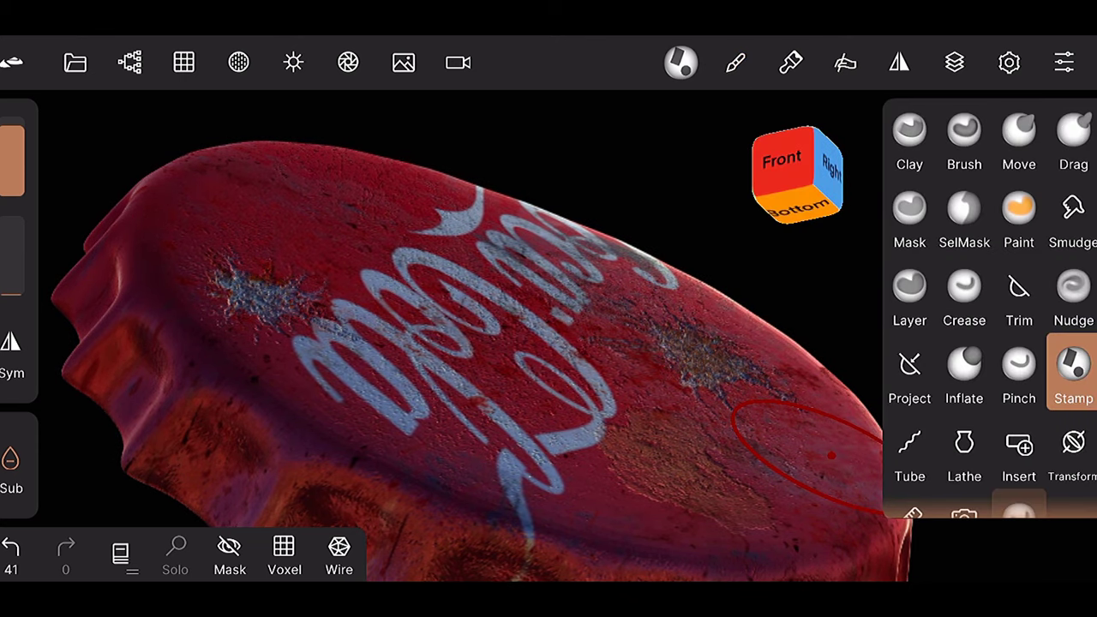
pyautogui.moveTo(363, 209); pyautogui.dragTo(190, 111)
# Switch to reflective grey metal (#5a5a5a, roughness 0.118) and stamp stains near the top edge
pyautogui.click(791, 62)
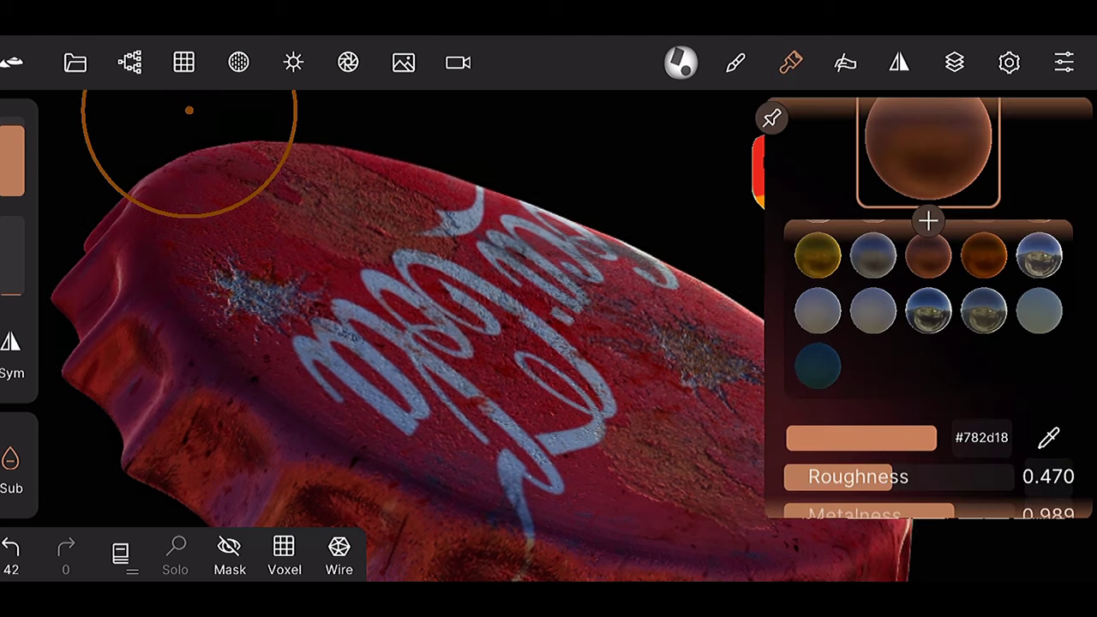
pyautogui.click(1039, 254)
pyautogui.click(862, 437)
pyautogui.moveTo(887, 435); pyautogui.dragTo(686, 420)
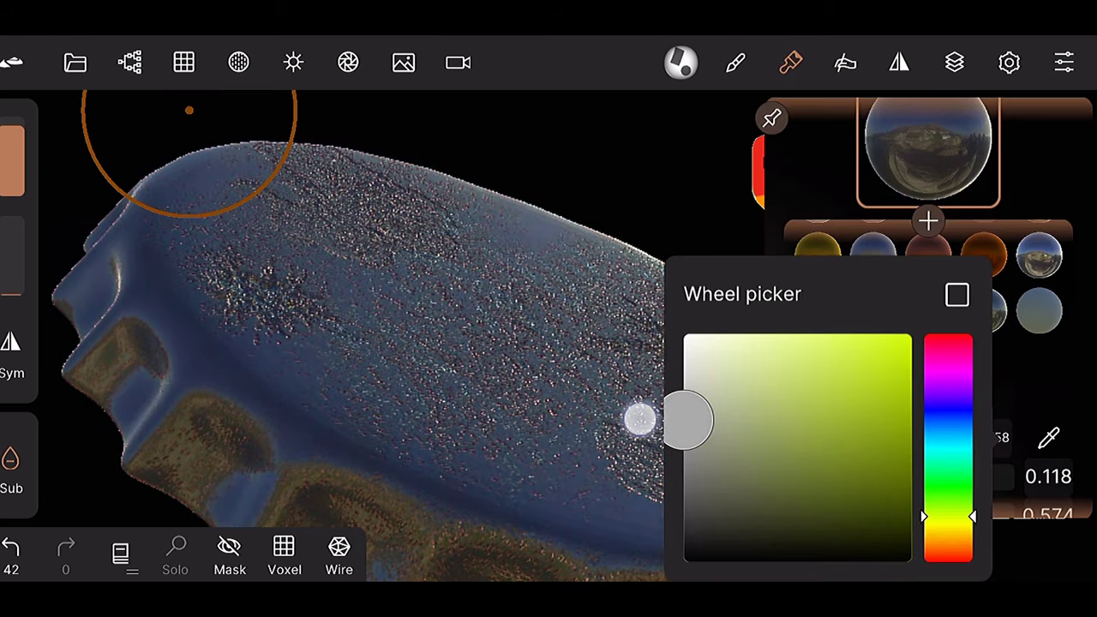
pyautogui.moveTo(358, 191)
pyautogui.mouseDown()
pyautogui.moveTo(277, 137)
pyautogui.moveTo(273, 165)
pyautogui.mouseUp()
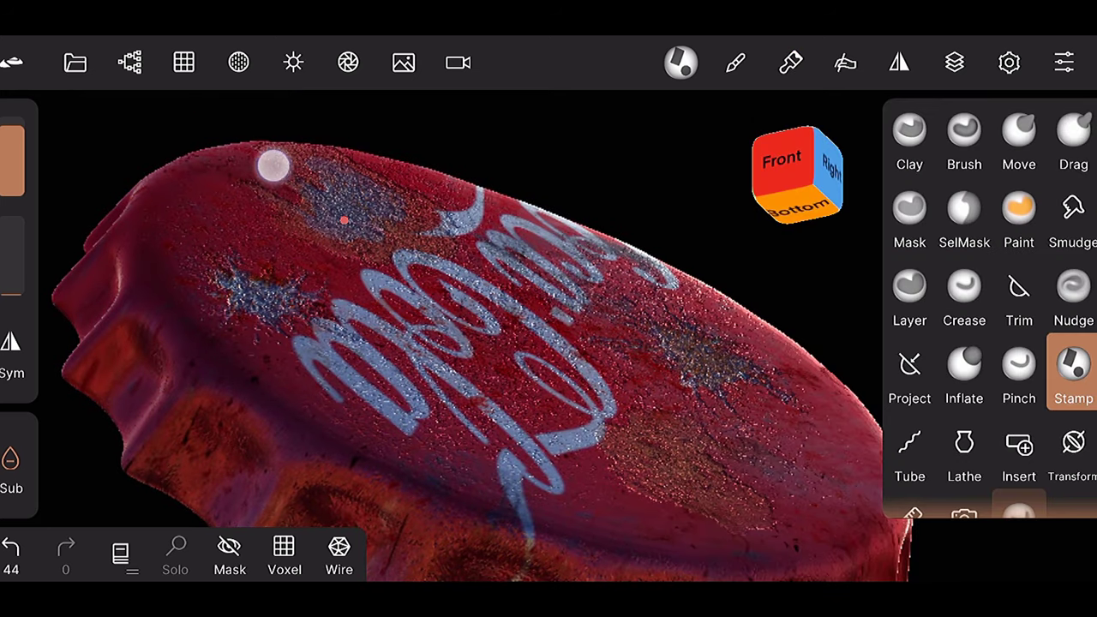
pyautogui.moveTo(395, 216); pyautogui.dragTo(363, 188)
# Switch back to copper and stamp rust over the grey patch at the top
pyautogui.click(790, 62)
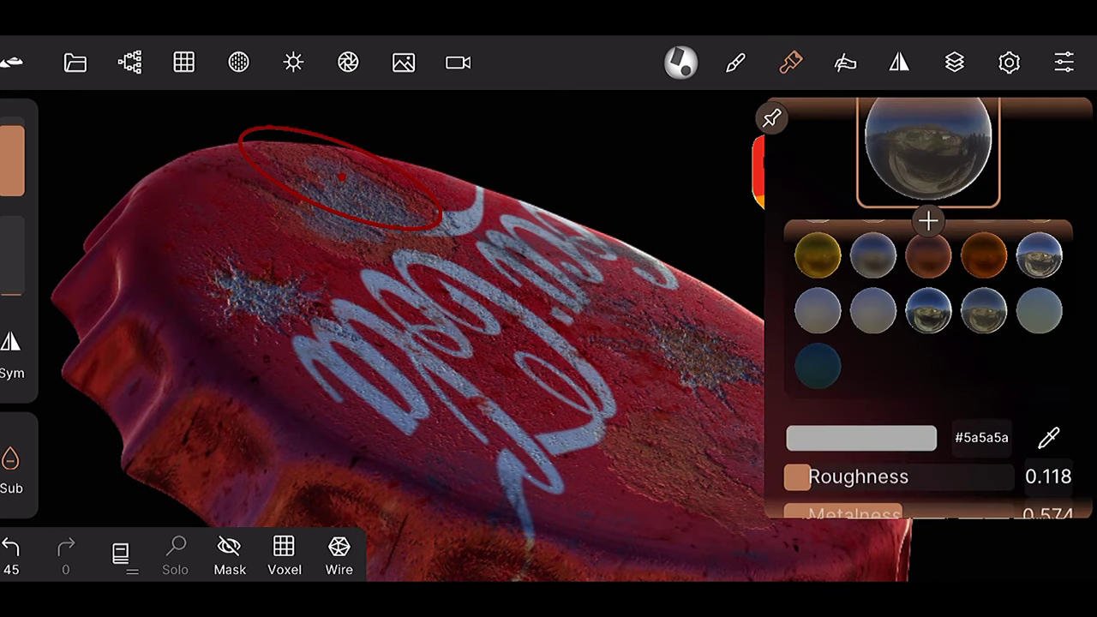
pyautogui.click(930, 255)
pyautogui.click(375, 198)
pyautogui.moveTo(375, 198)
pyautogui.mouseDown()
pyautogui.moveTo(277, 149)
pyautogui.moveTo(343, 183)
pyautogui.moveTo(317, 208)
pyautogui.mouseUp()
# Switch to view-only mode and orbit so the cap faces the camera
pyautogui.click(964, 513)
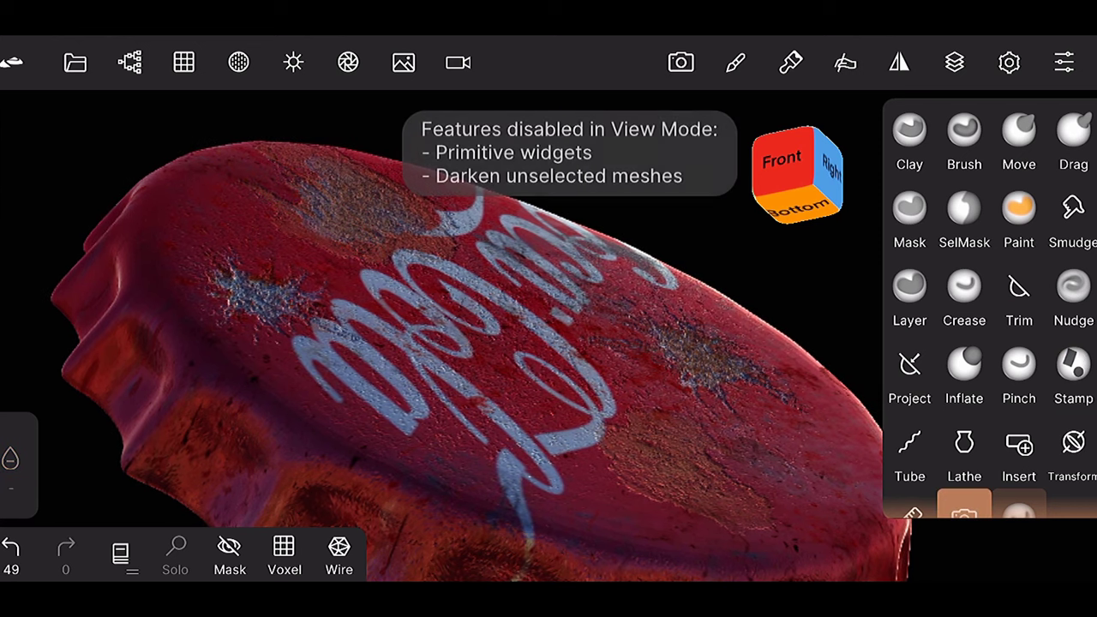
pyautogui.scroll(-3, 489, 370)
pyautogui.moveTo(884, 301)
pyautogui.mouseDown()
pyautogui.moveTo(741, 369)
pyautogui.moveTo(990, 329)
pyautogui.moveTo(1023, 301)
pyautogui.moveTo(920, 299)
pyautogui.moveTo(456, 77)
pyautogui.mouseUp()
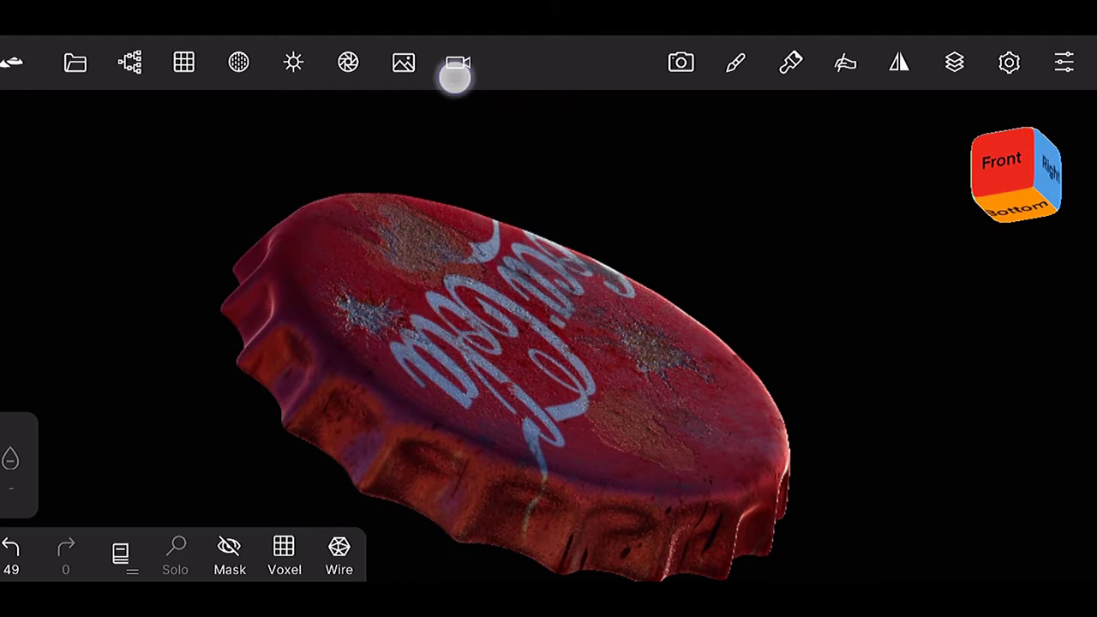
pyautogui.click(458, 63)
pyautogui.click(458, 62)
# Enable ambient occlusion post-processing at strength 0.600 with size reduced to 2.5
pyautogui.click(348, 62)
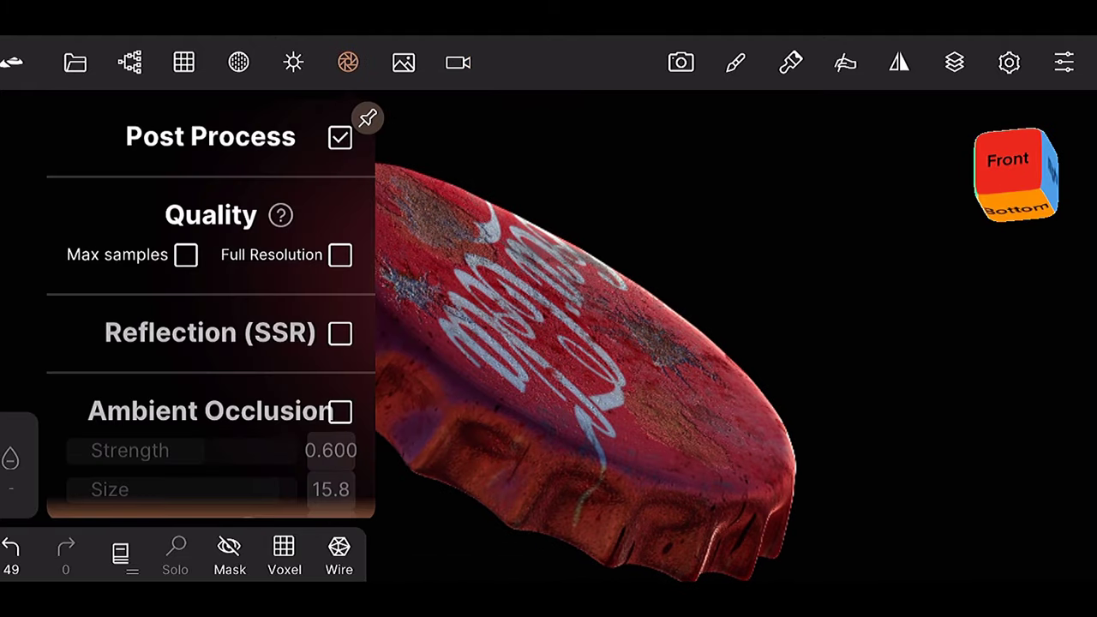
pyautogui.click(340, 412)
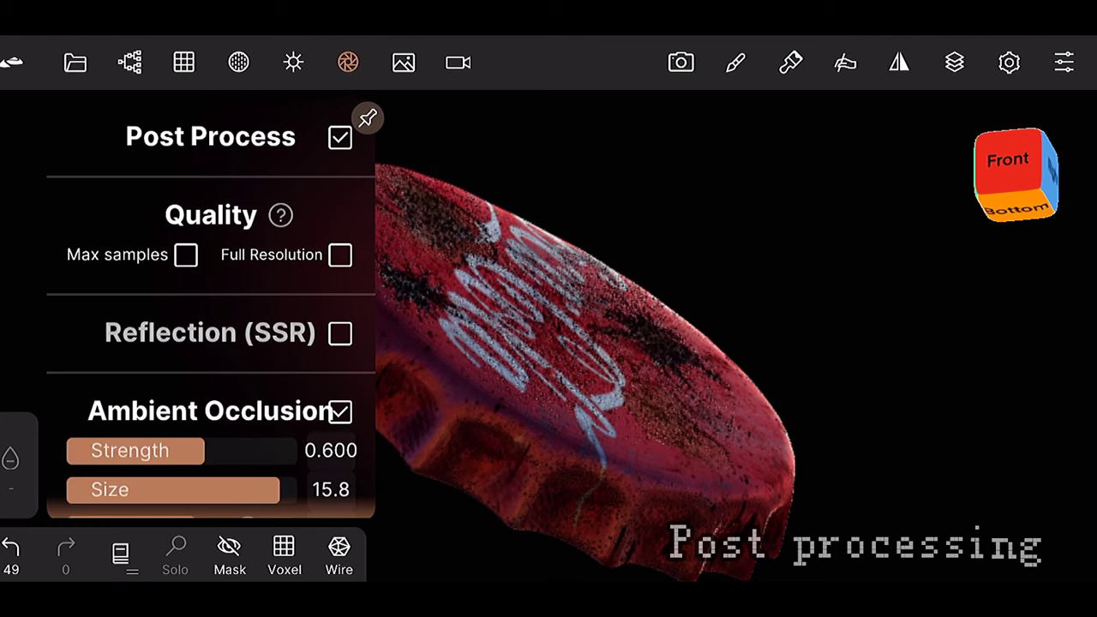
pyautogui.moveTo(141, 326); pyautogui.dragTo(140, 195)
pyautogui.moveTo(110, 359); pyautogui.dragTo(103, 359)
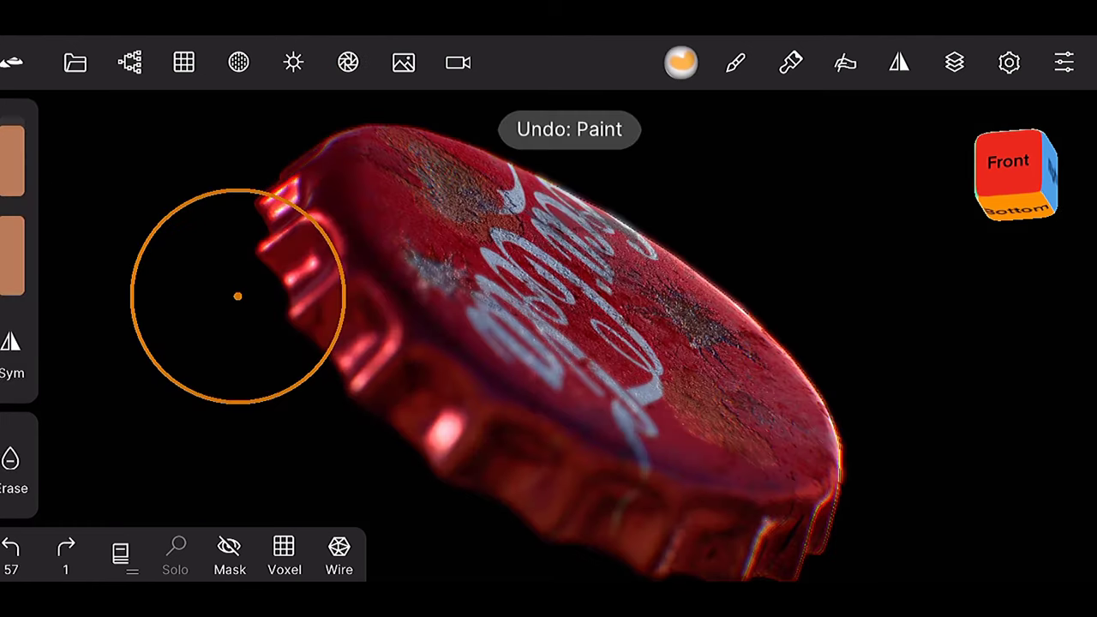
# Close the material panel, switch to View mode, and zoom out on the finished cap
pyautogui.click(791, 62)
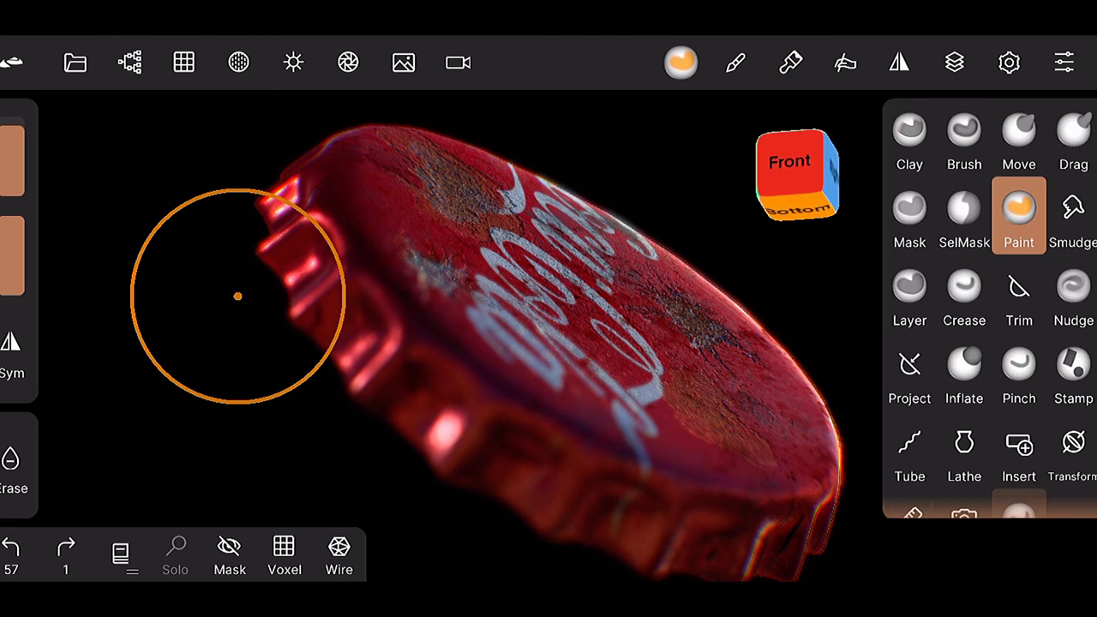
pyautogui.click(964, 512)
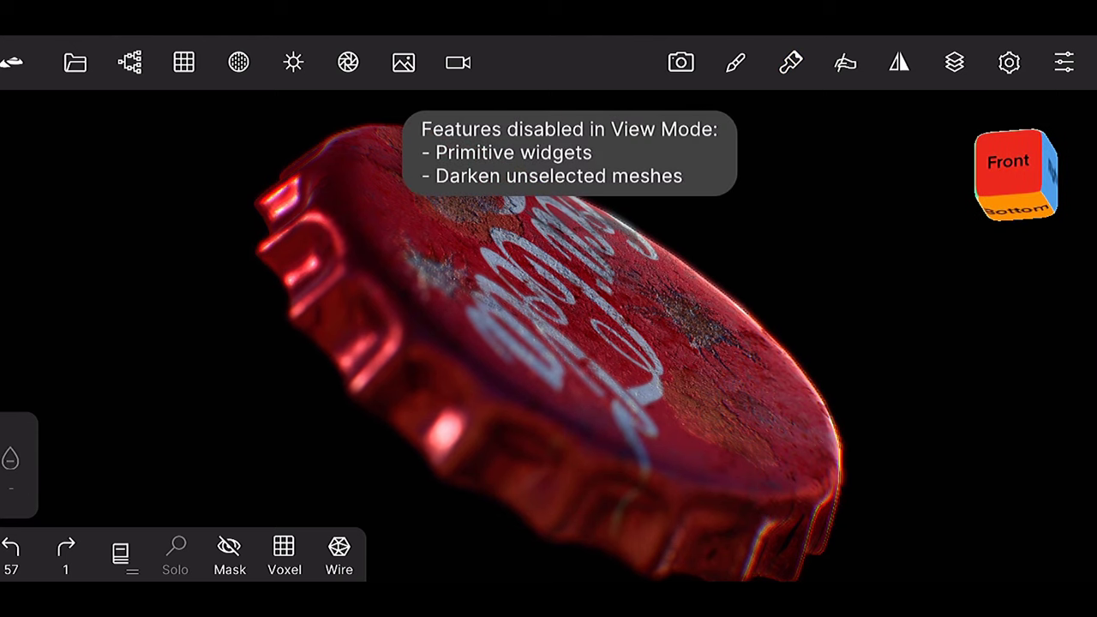
pyautogui.scroll(-3, 569, 328)
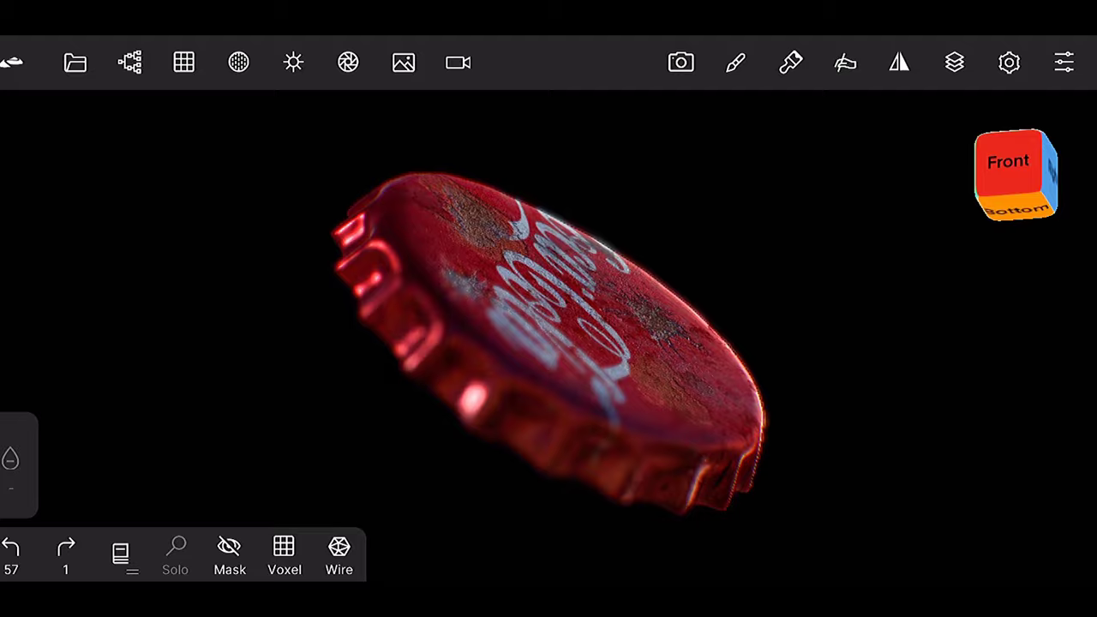